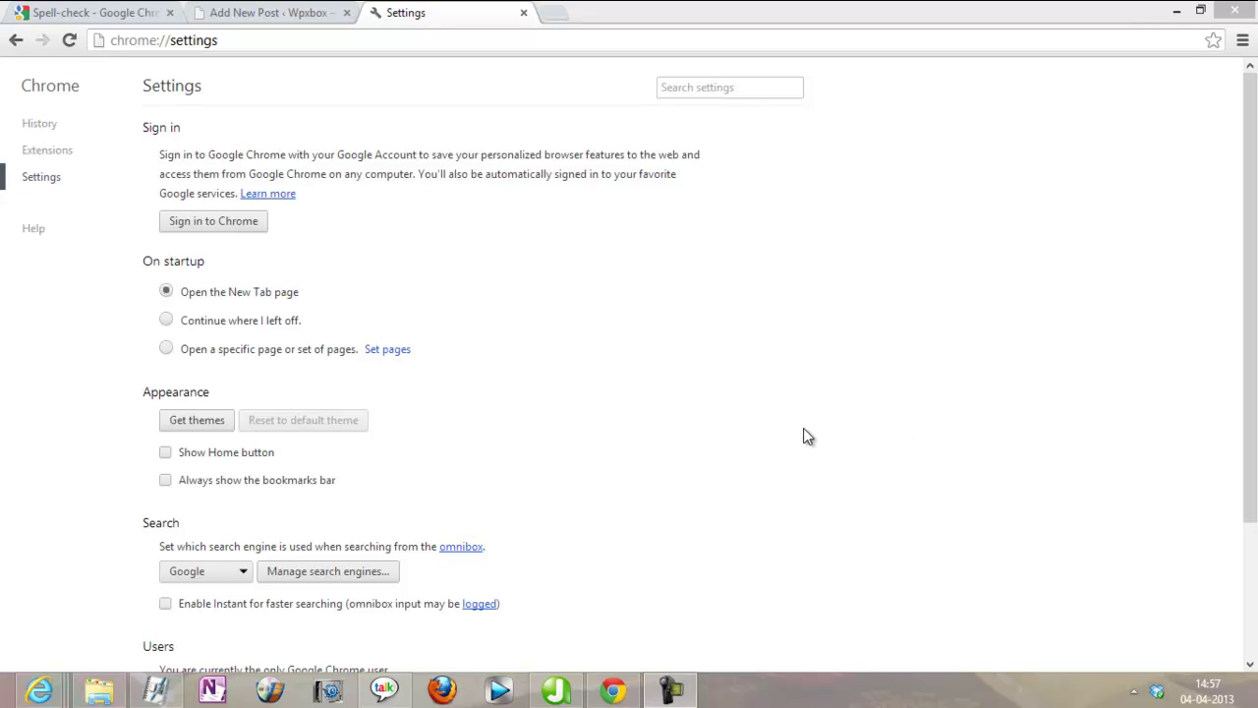
click(112, 10)
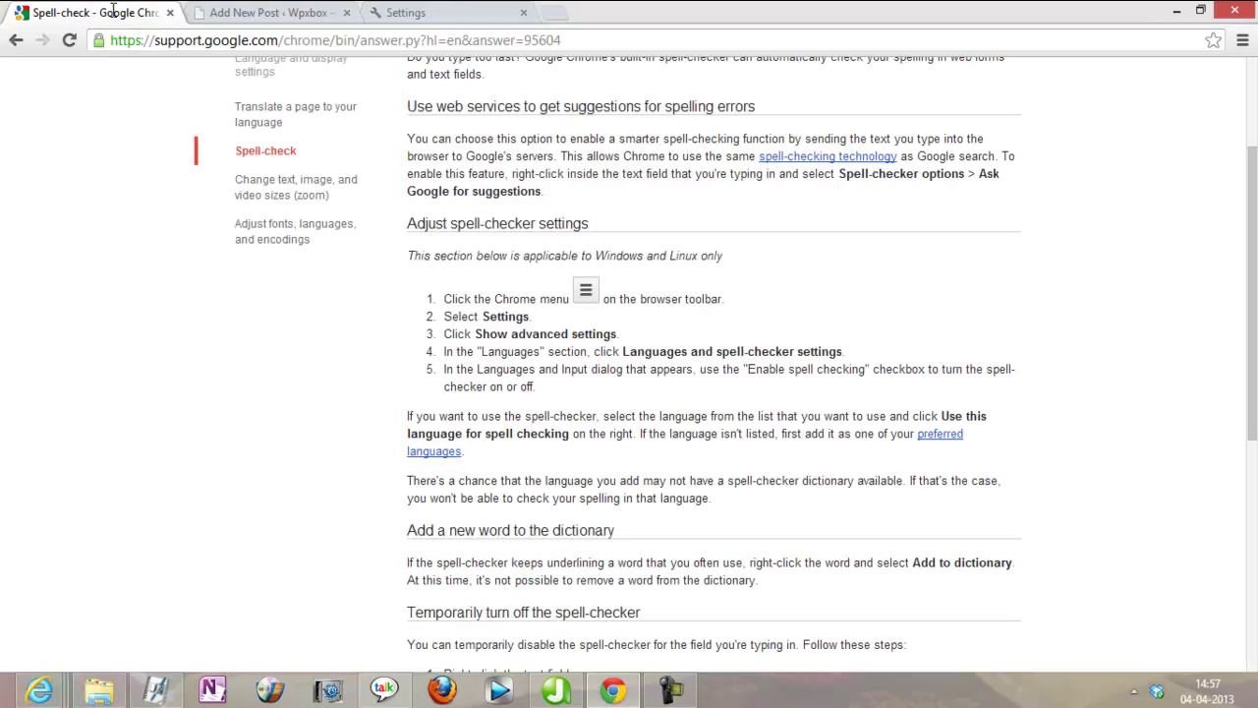
scroll(674, 270, up, 1)
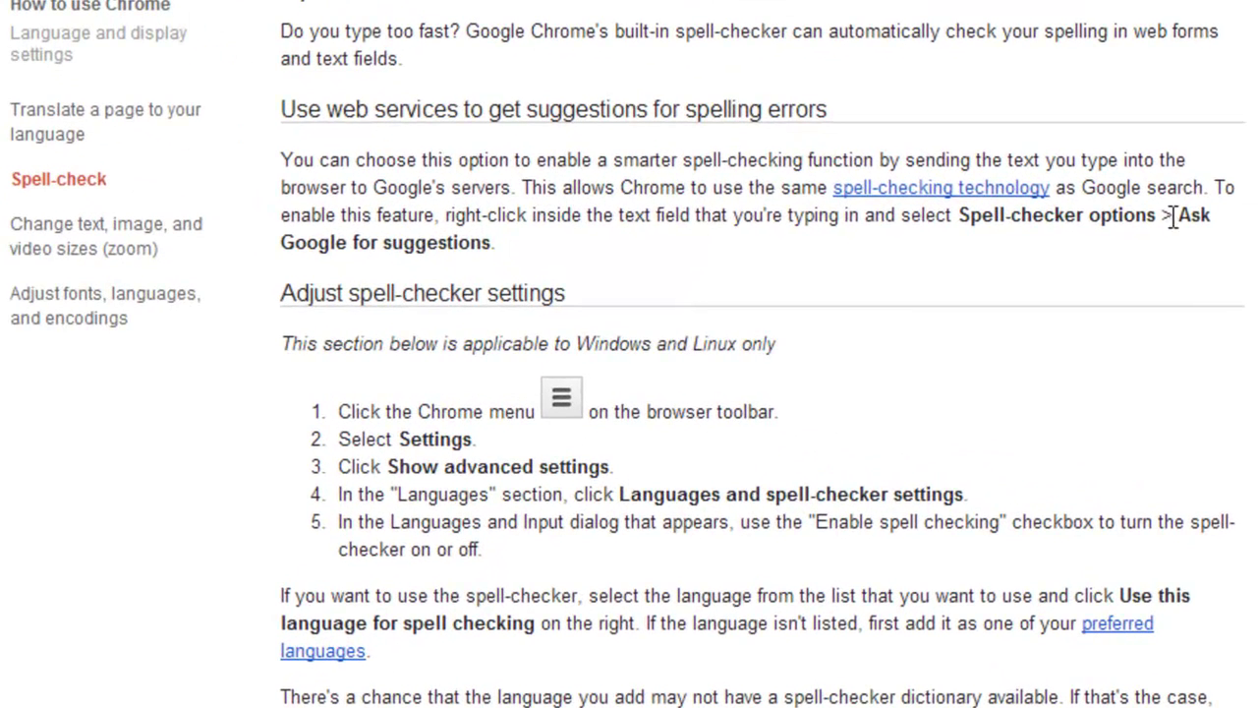
drag(1171, 216, 1196, 246)
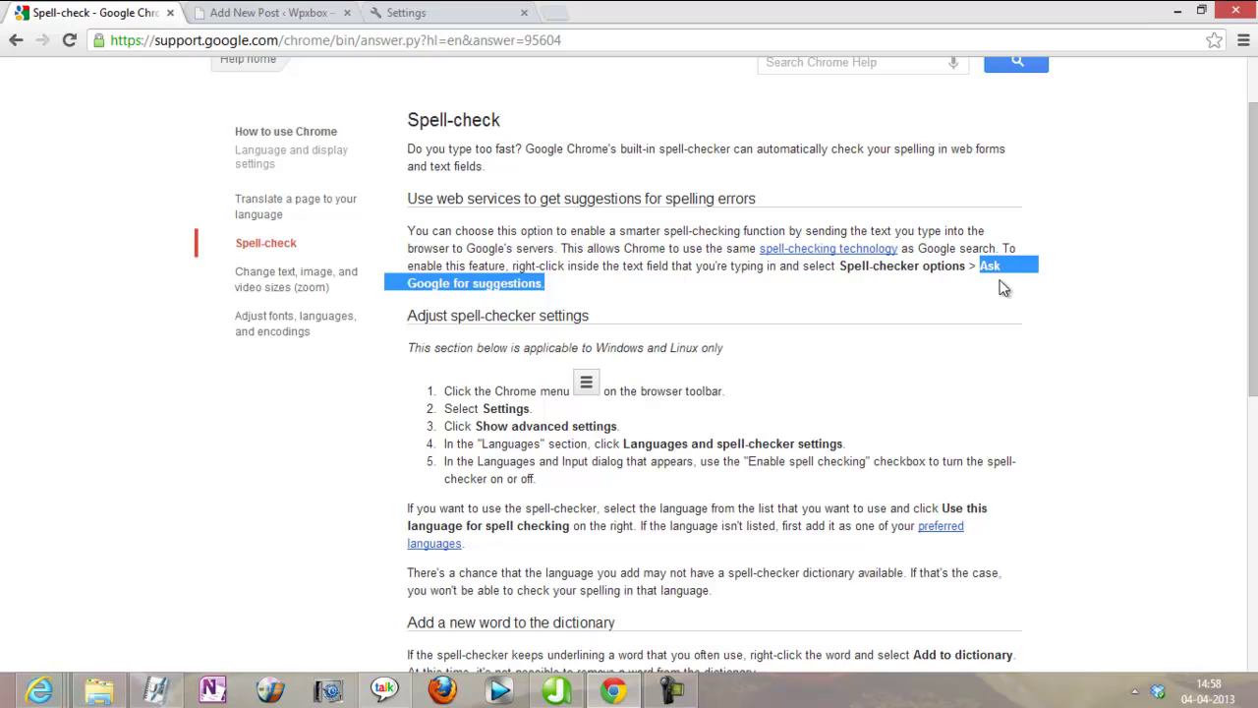
click(500, 293)
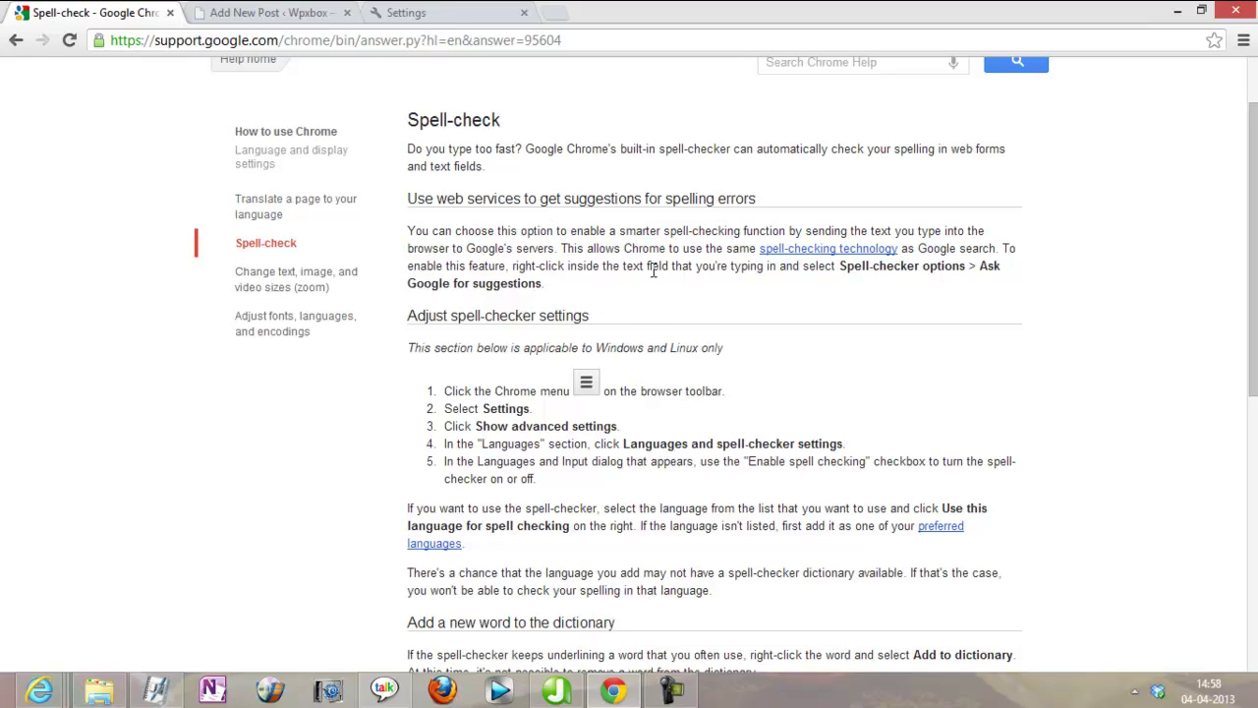
In the Add New Post editor, type a typo-filled sentence about downloading games ('downloadbit', 'lon timwe', 'np').
click(312, 14)
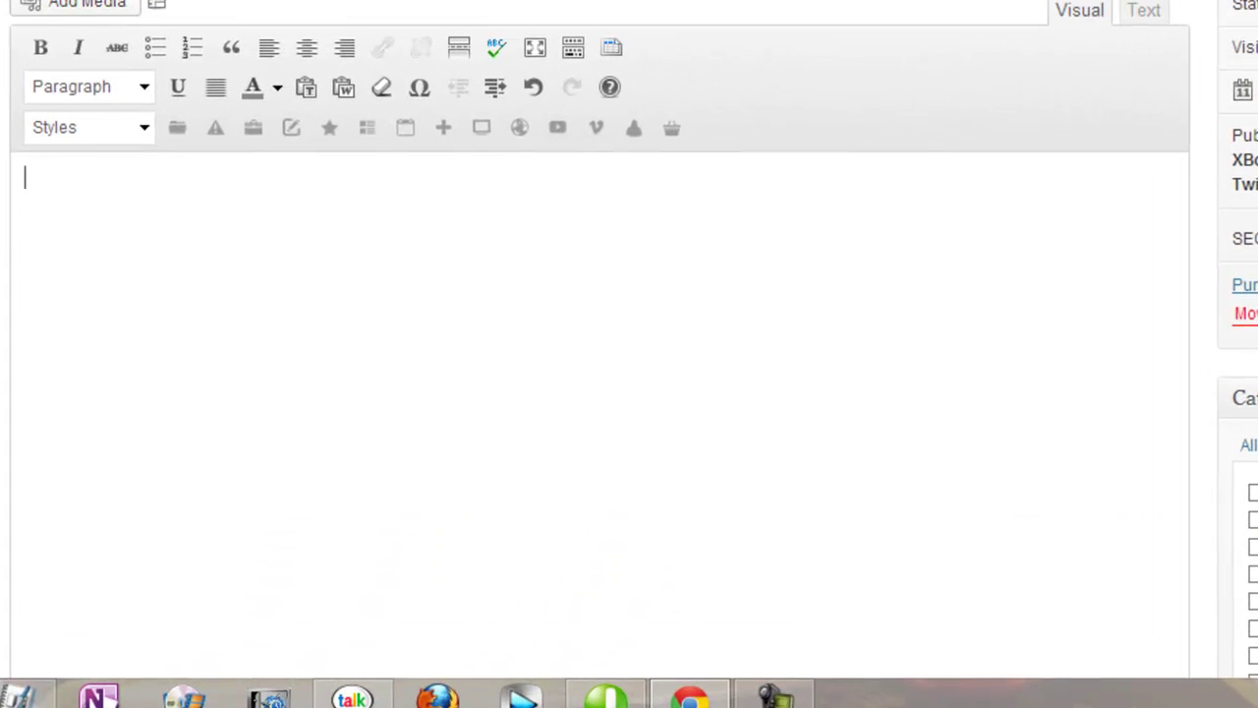
text(Sometime its n)
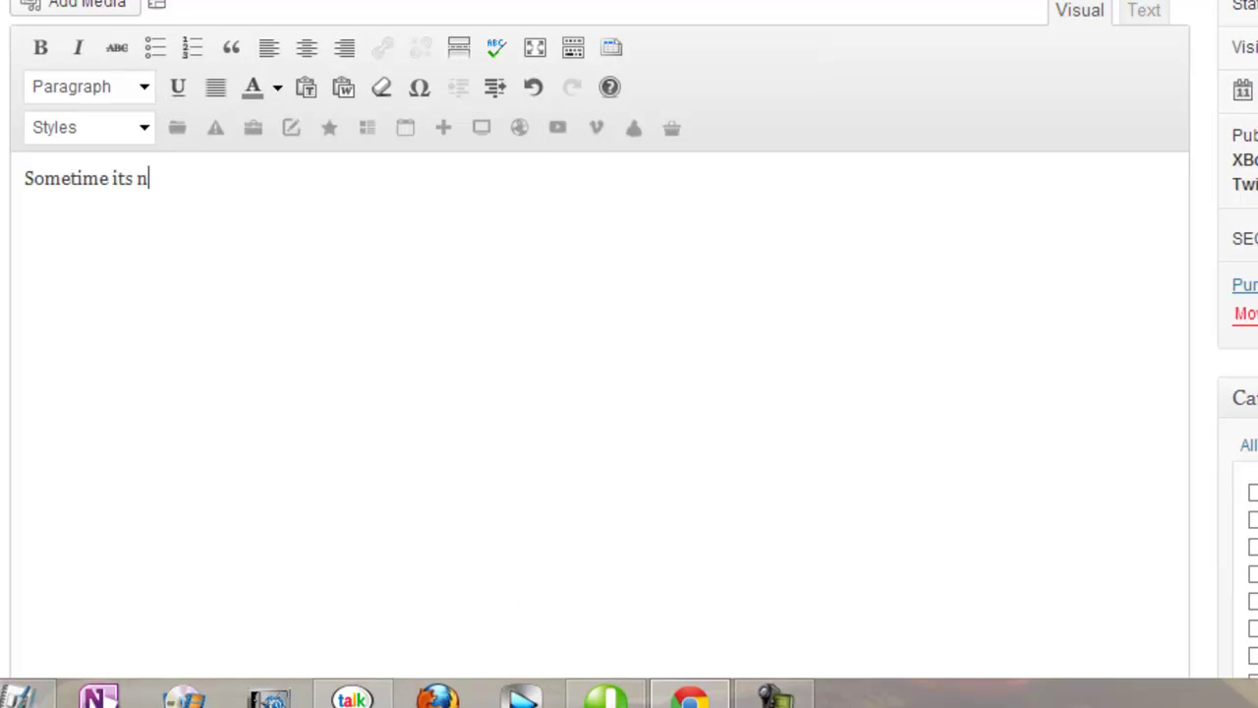
text(ot possible to do)
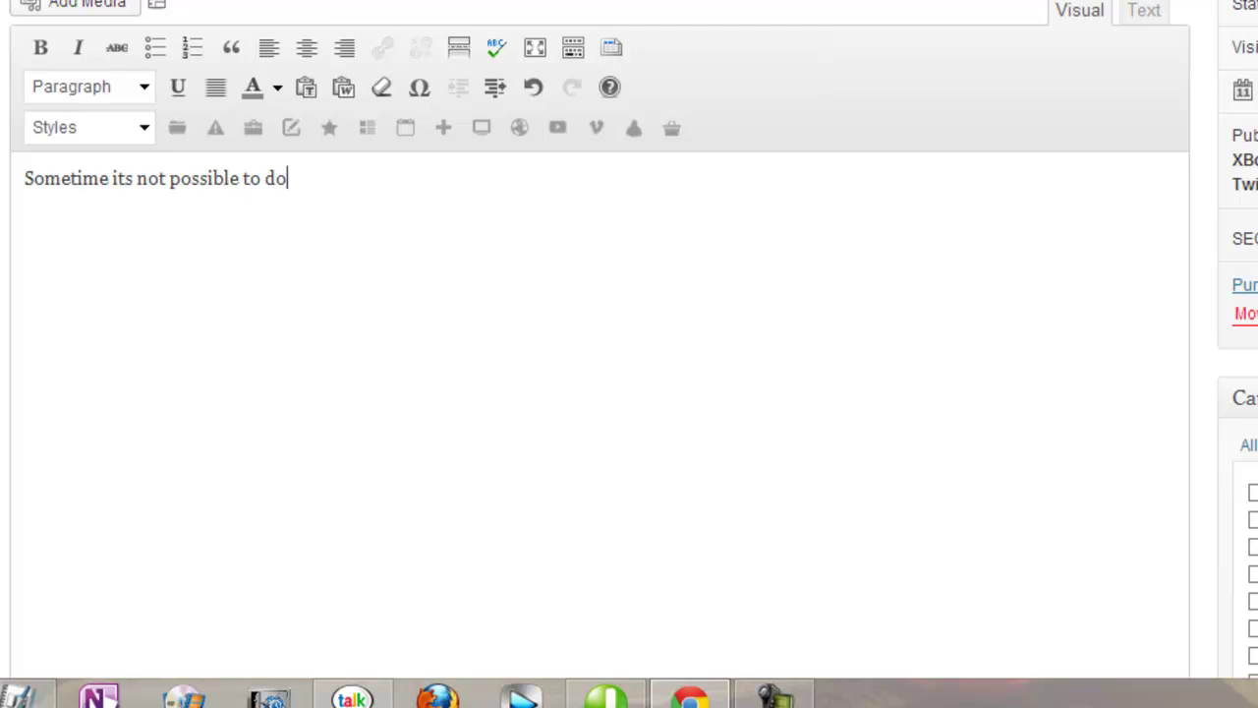
text(wnload ma)
key(BackSpace)
key(BackSpace)
key(BackSpace)
text(b)
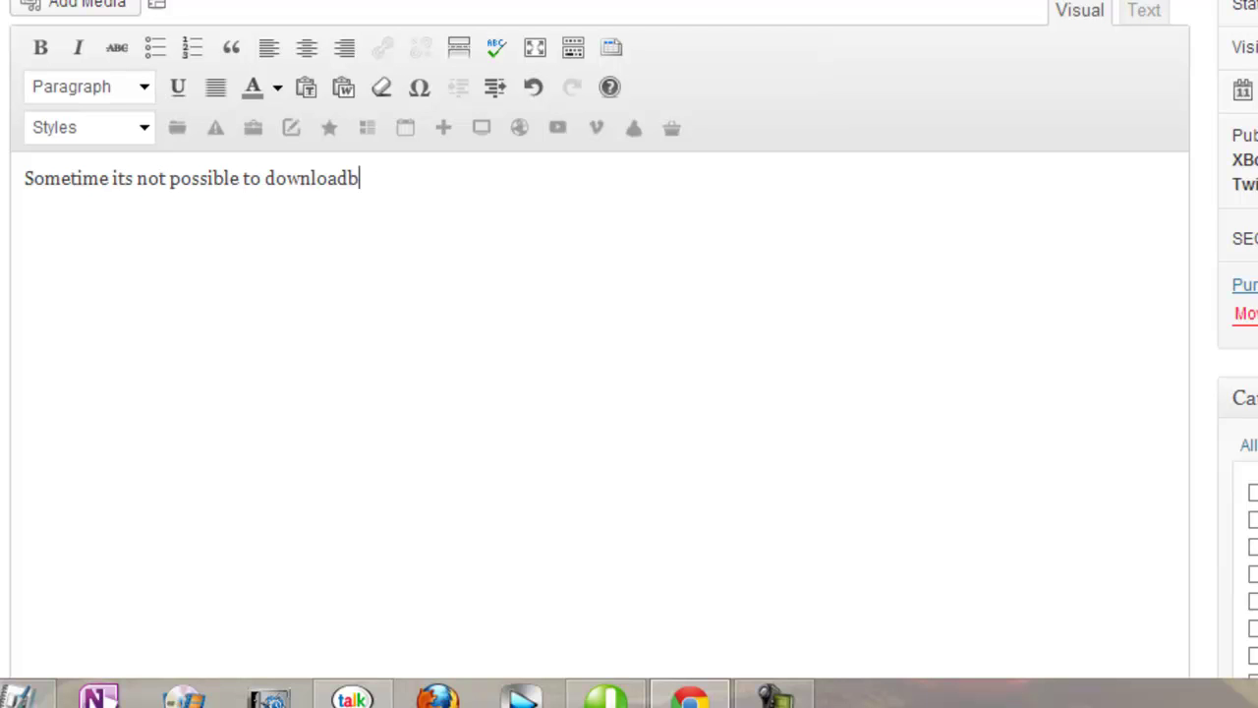
text(it game )
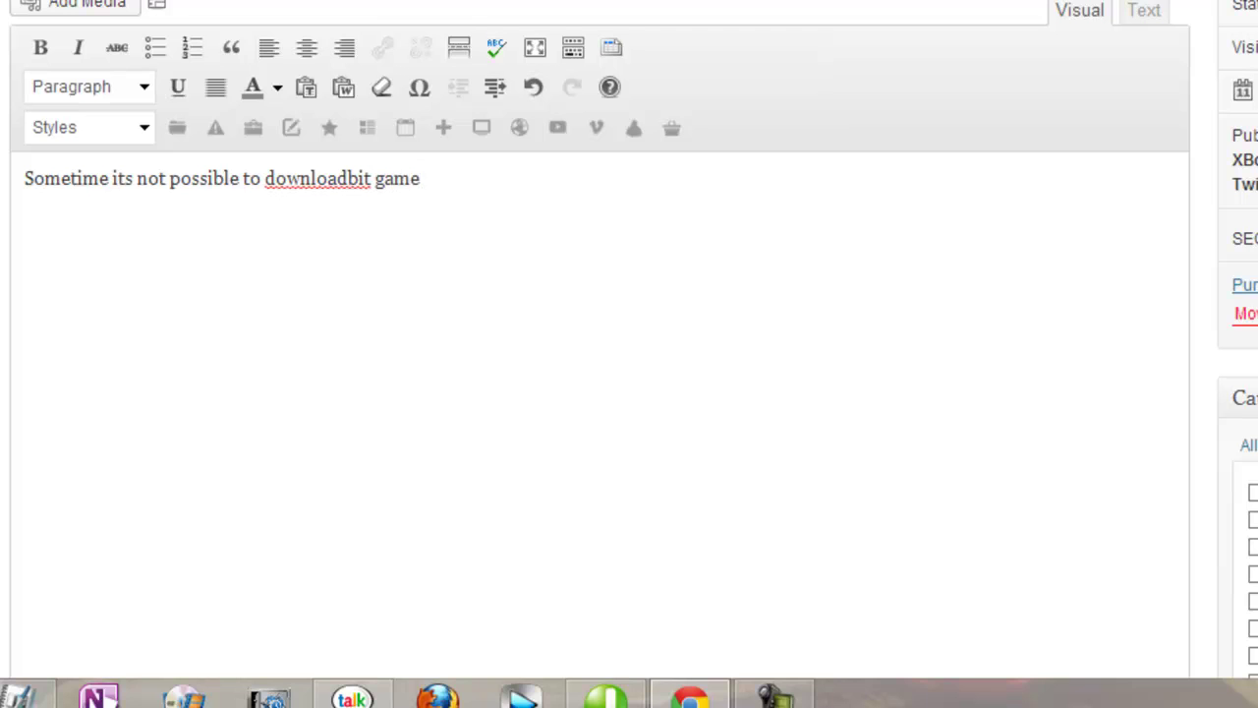
text(as they ta)
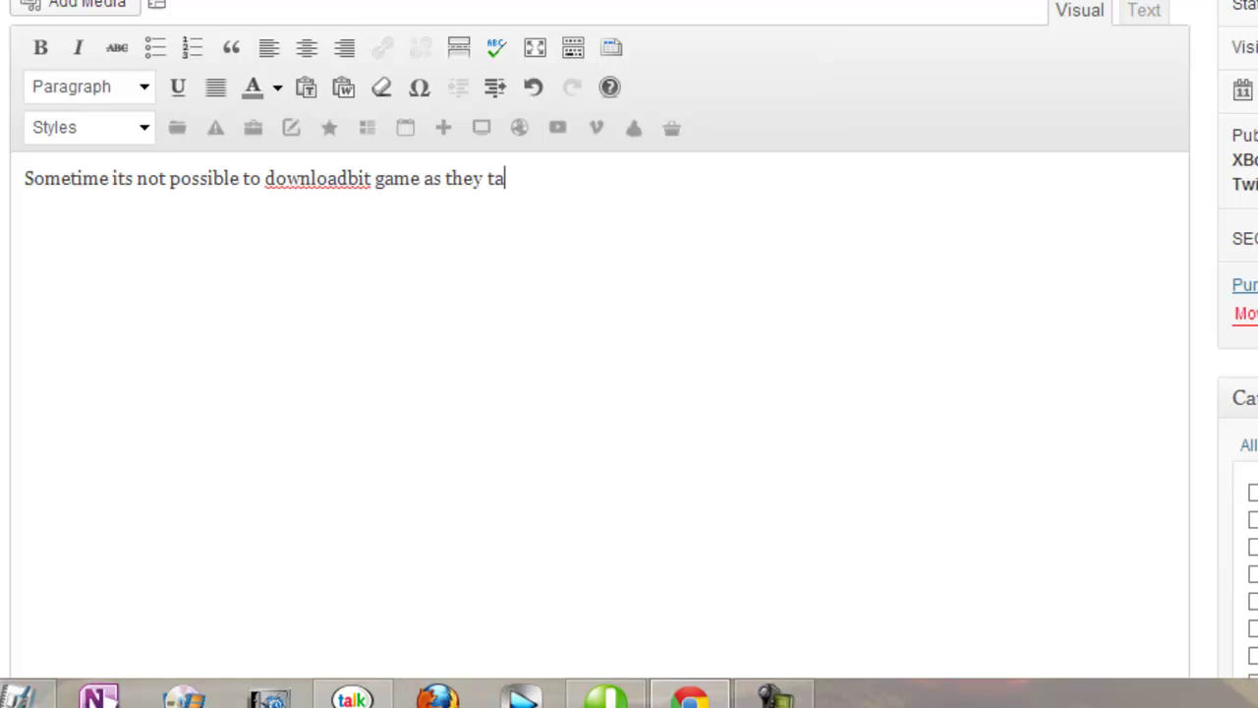
text(ke lon timwe t)
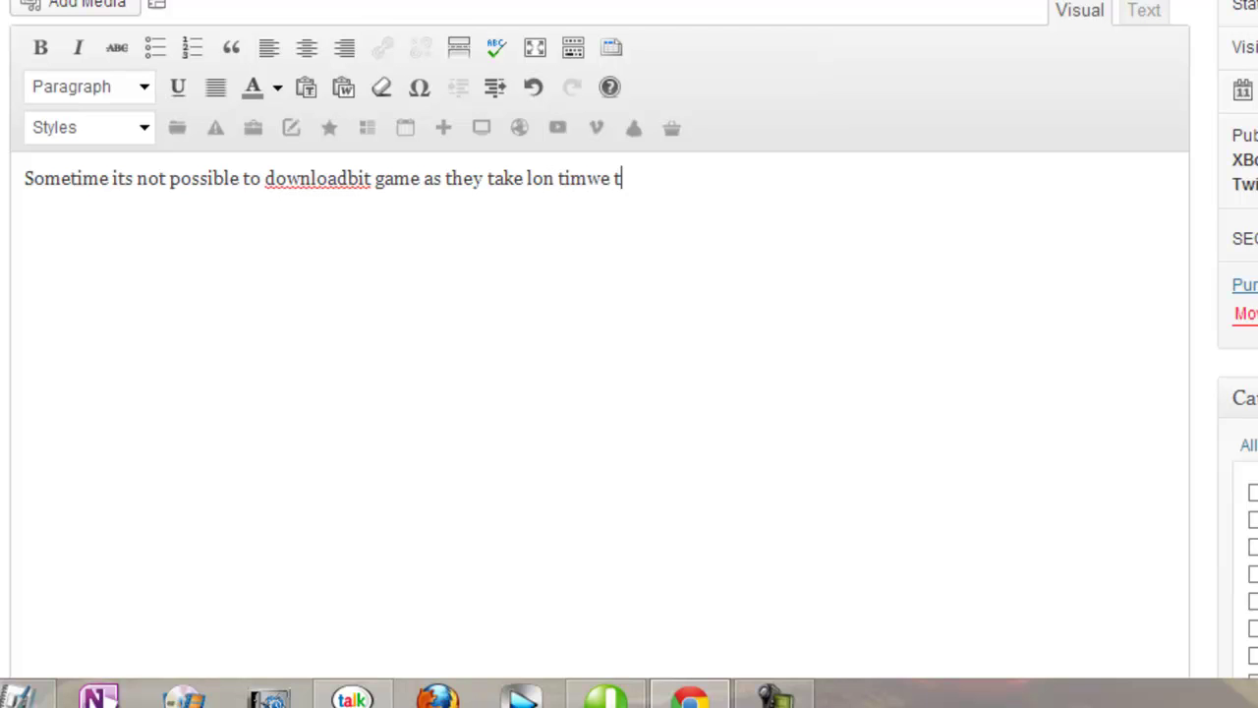
text(o install and th)
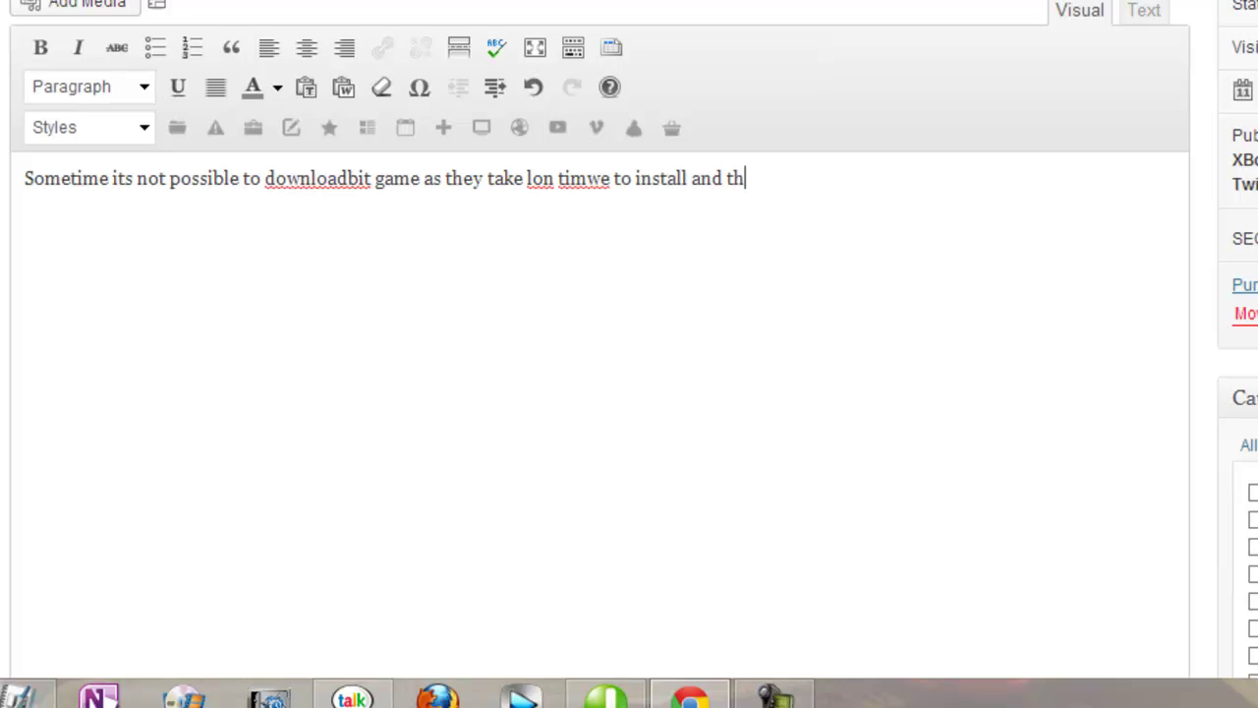
text(ere is np punt  to ins)
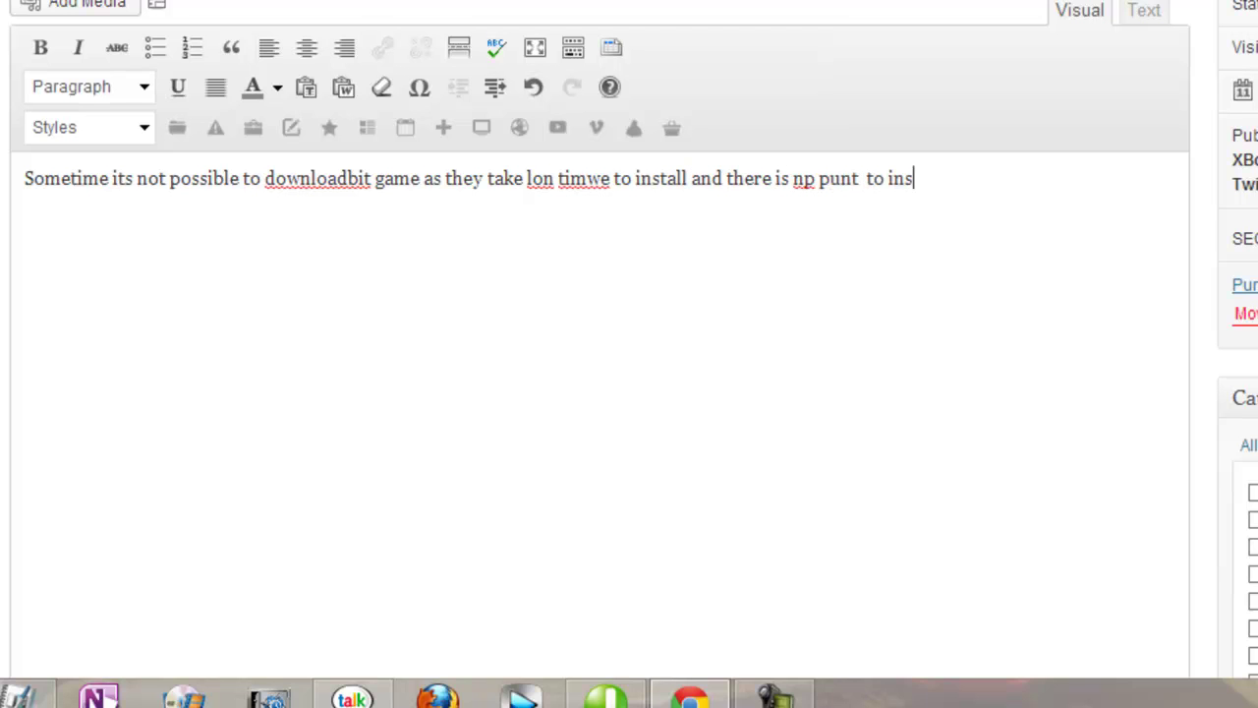
text(tall them.)
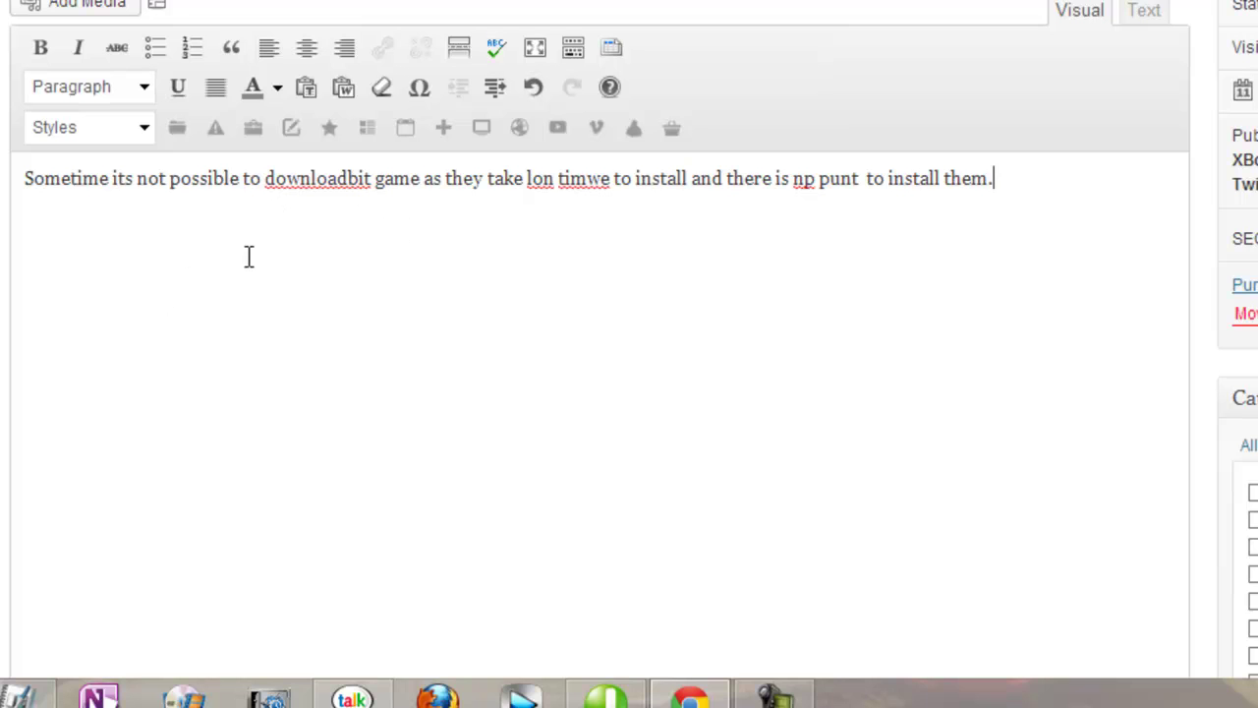
right_click(298, 178)
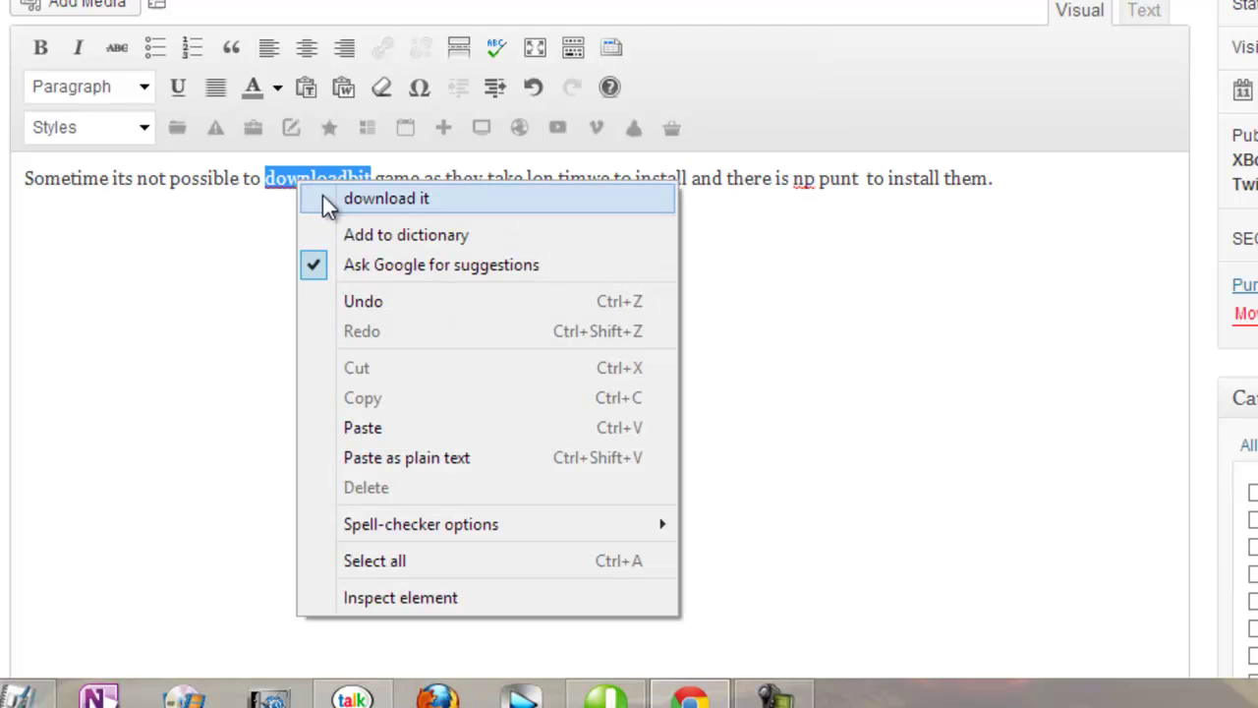
click(130, 277)
click(503, 51)
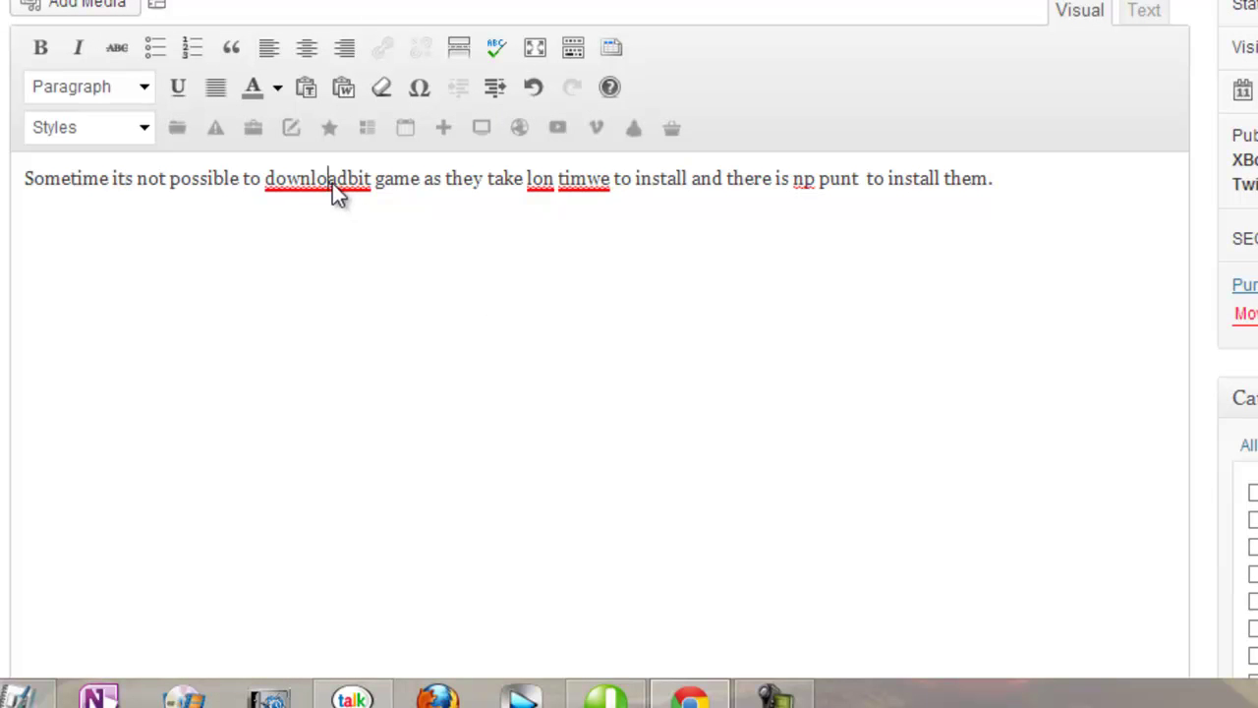
click(332, 182)
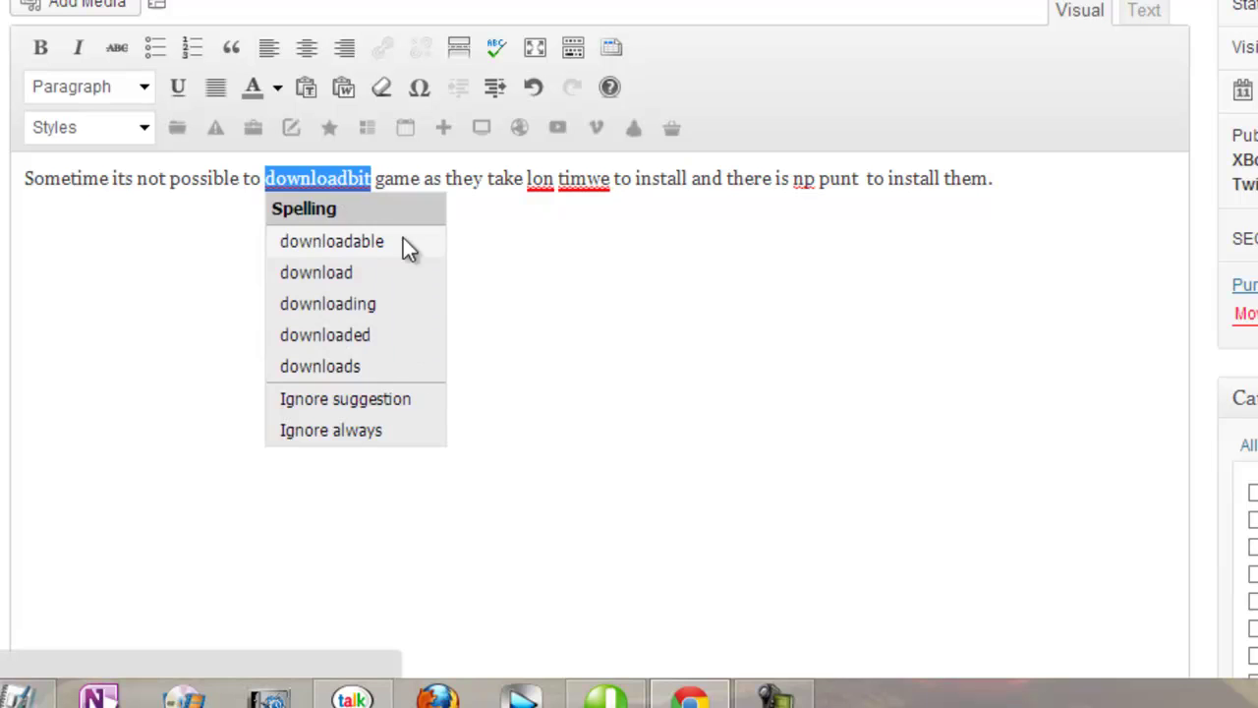
click(547, 323)
click(319, 179)
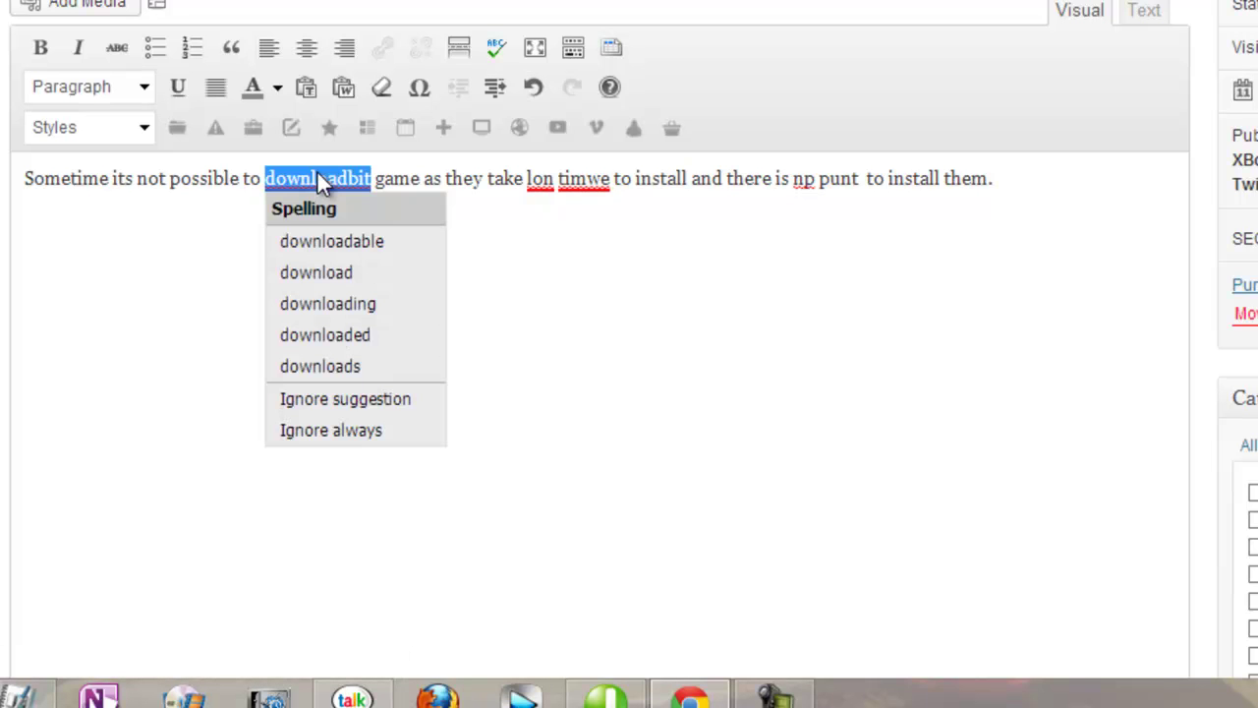
drag(183, 225, 194, 225)
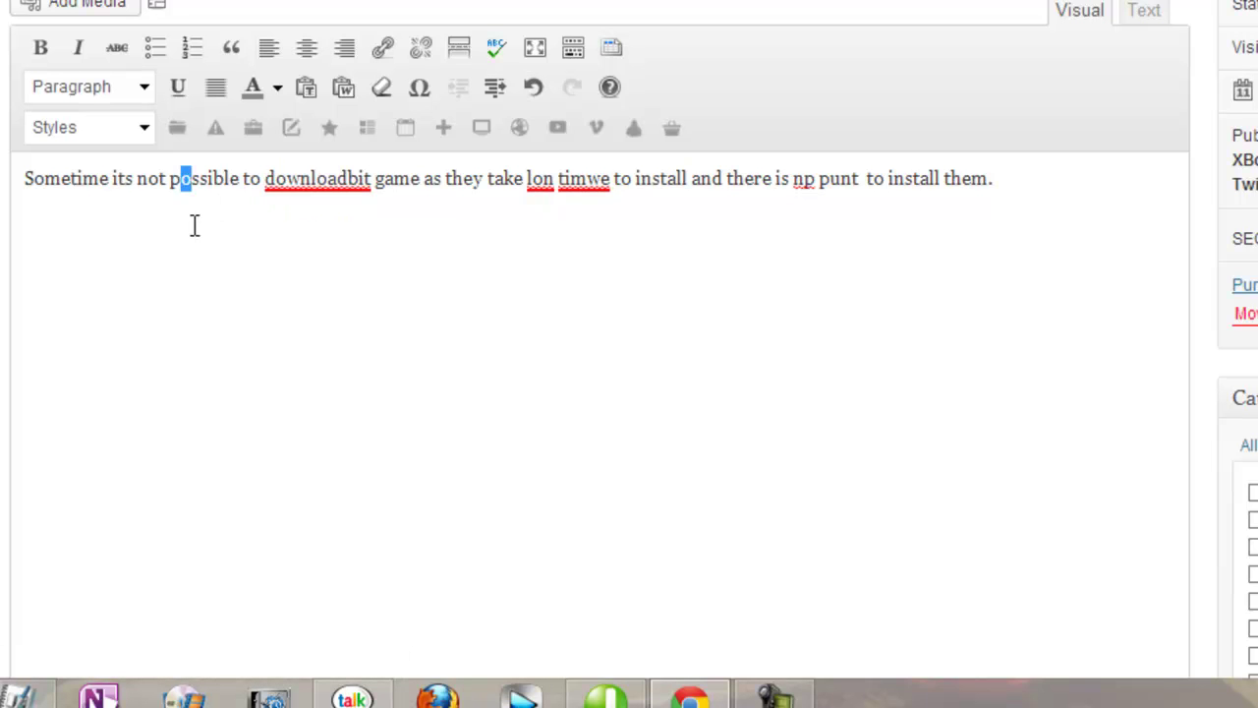
click(455, 183)
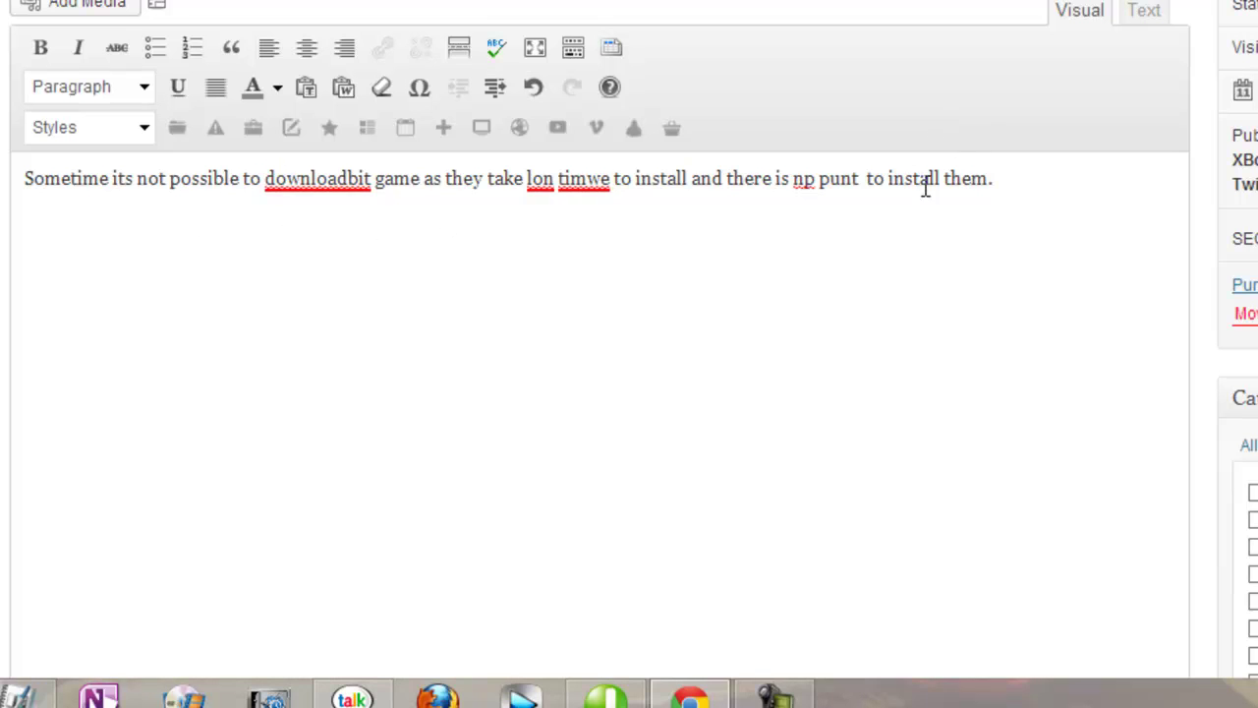
Re-paste the paragraph and correct 'downloadbit' to 'download it' using Chrome's suggestion.
key(ctrl+a)
key(ctrl+x)
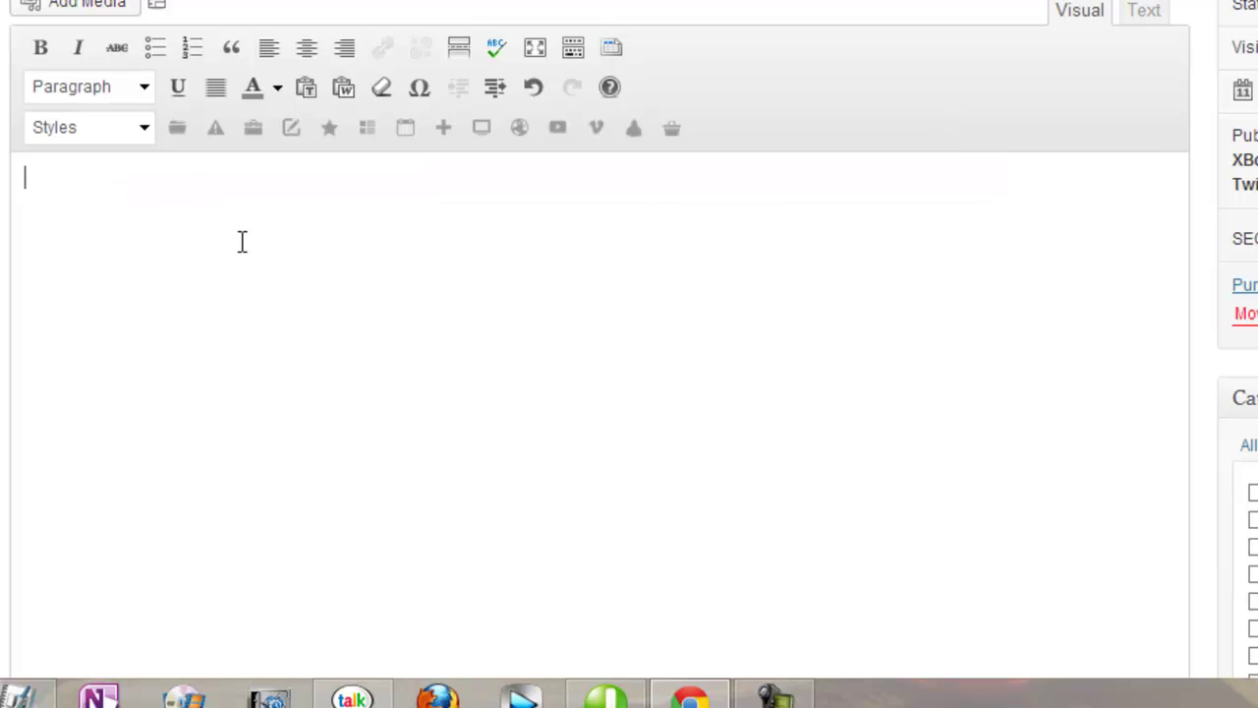
key(ctrl+v)
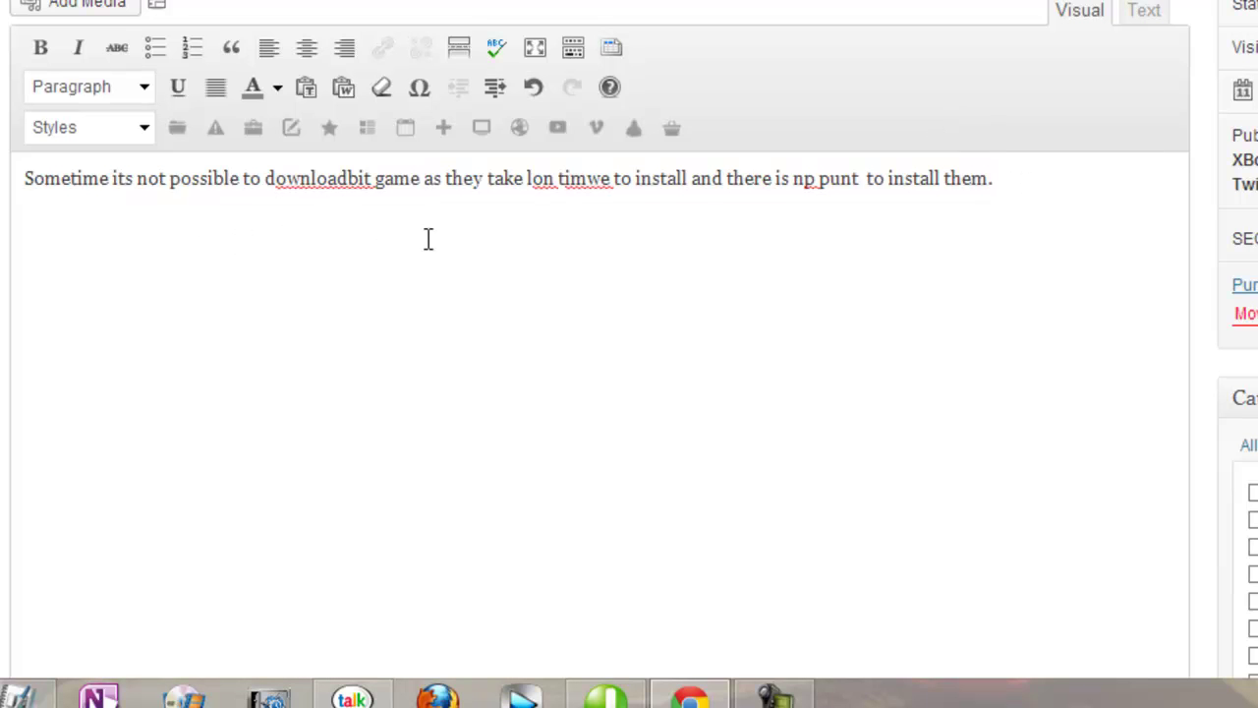
right_click(340, 179)
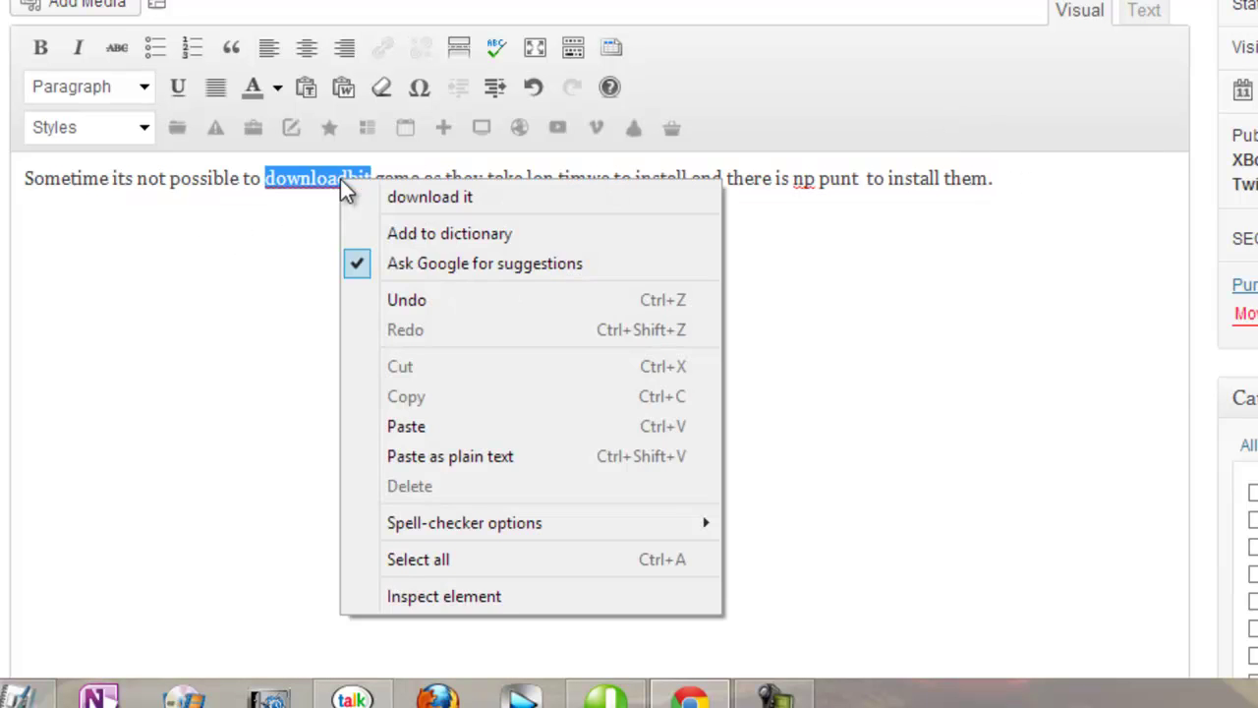
click(456, 207)
Run WordPress proofreading and review its suggestions for 'lon' and 'timwe' without changing them.
right_click(538, 185)
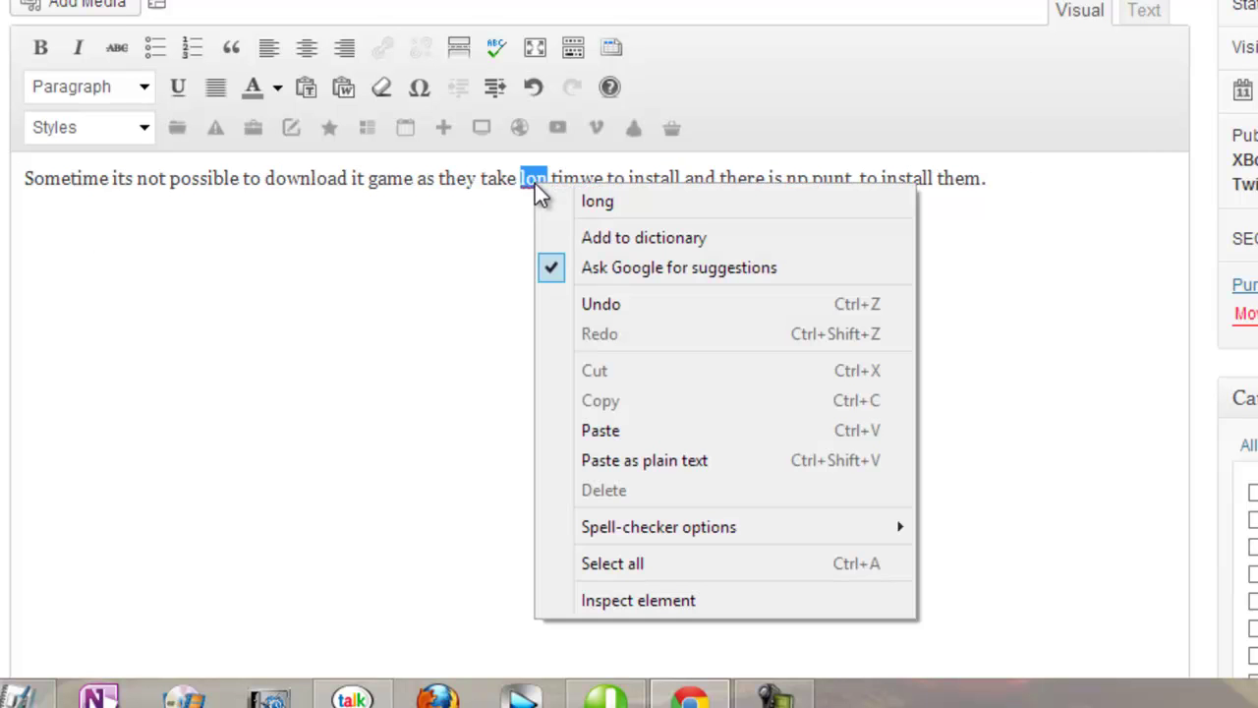
click(449, 248)
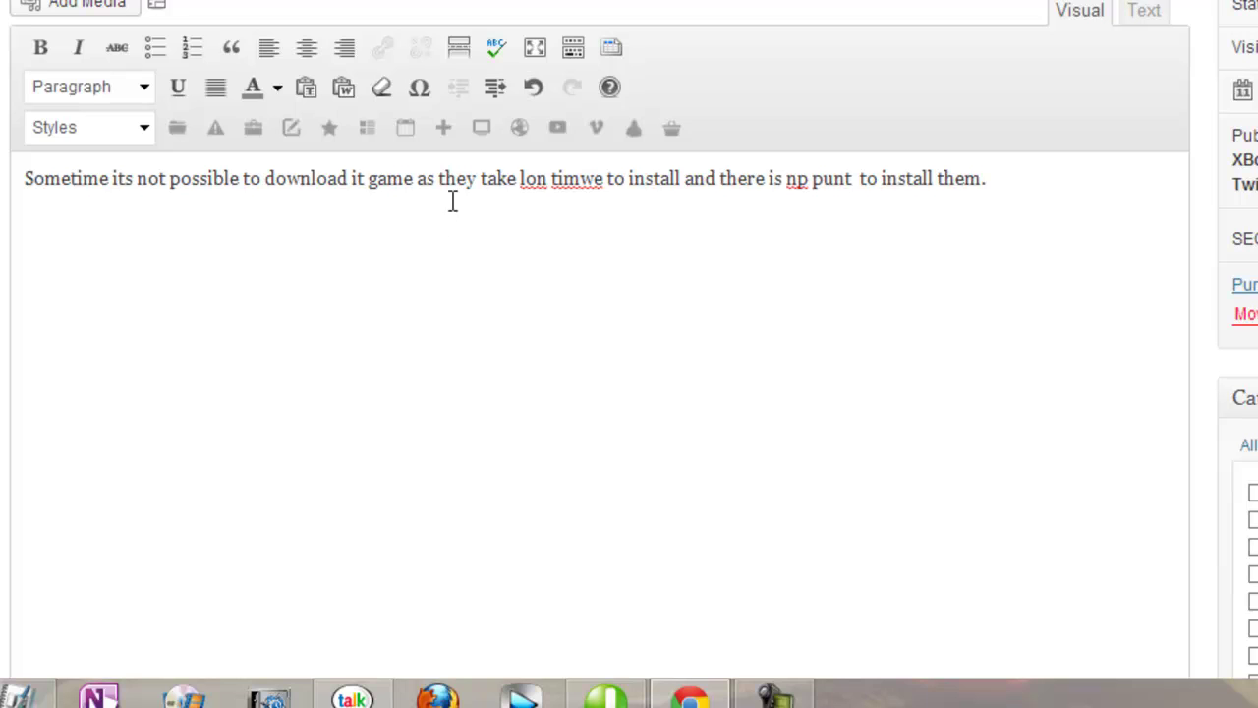
click(498, 54)
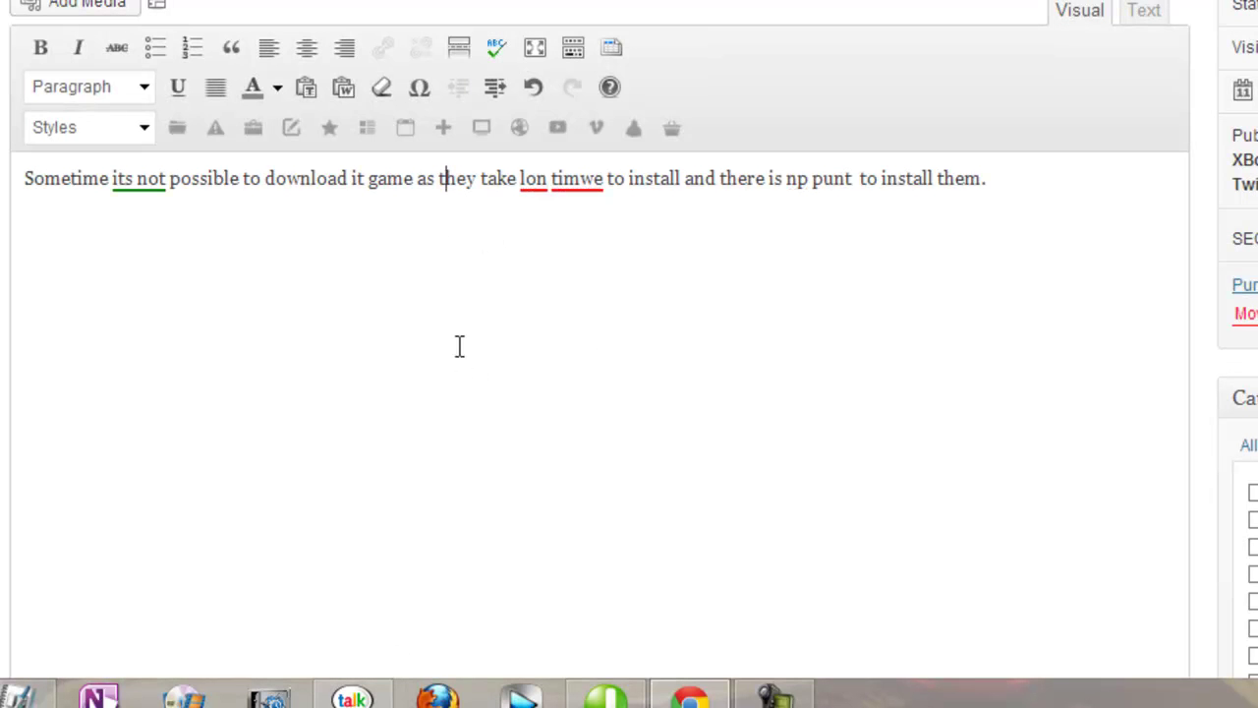
click(531, 182)
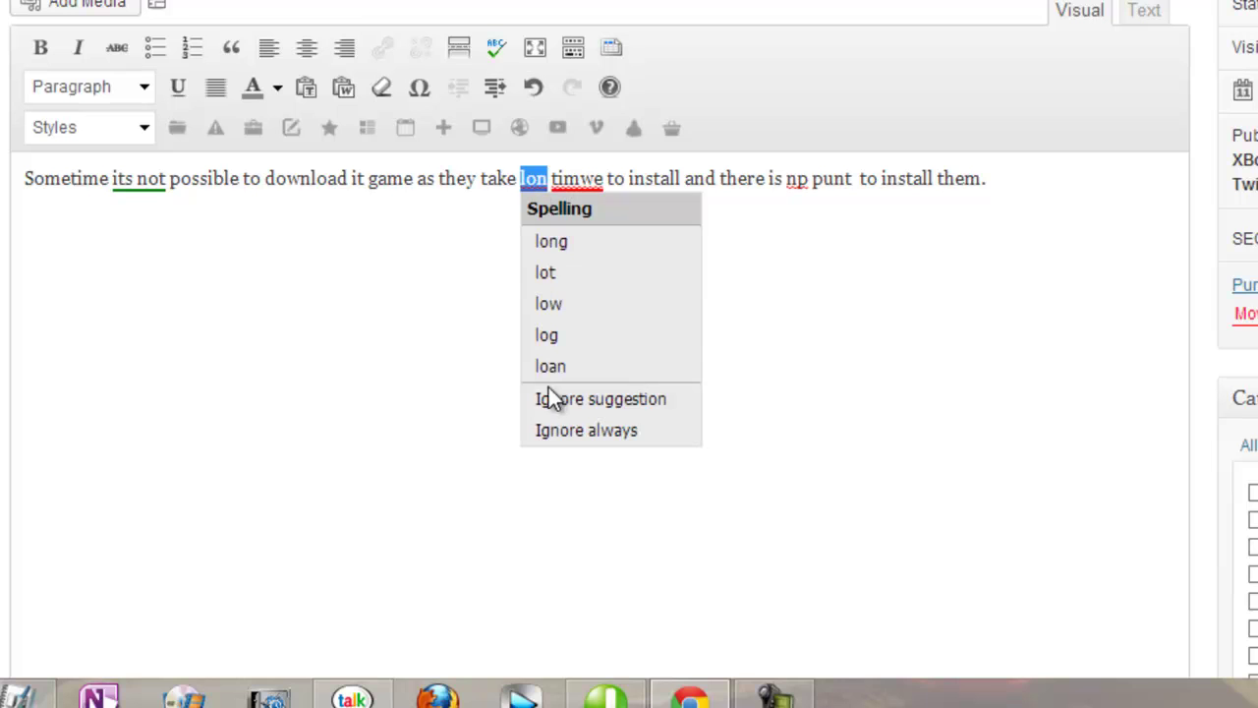
click(439, 356)
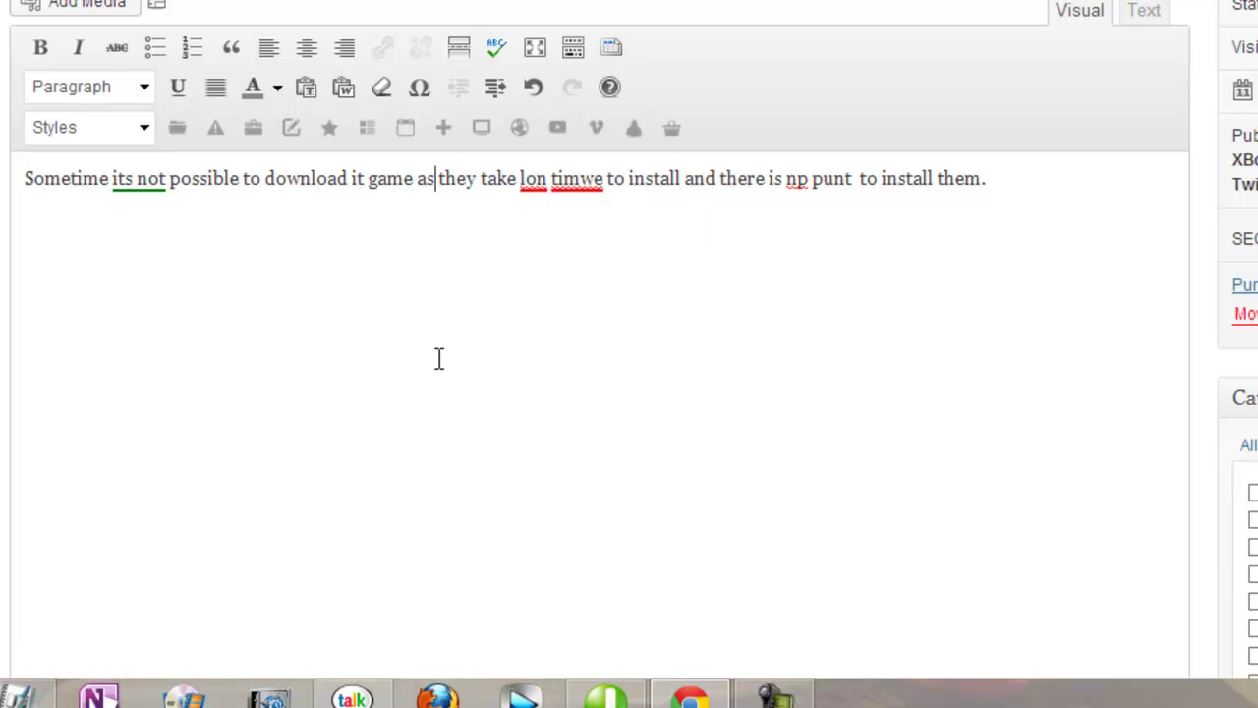
click(572, 185)
click(468, 307)
Re-paste the paragraph and view Chrome's suggestions for 'timwe', leaving it unchanged.
key(ctrl+a)
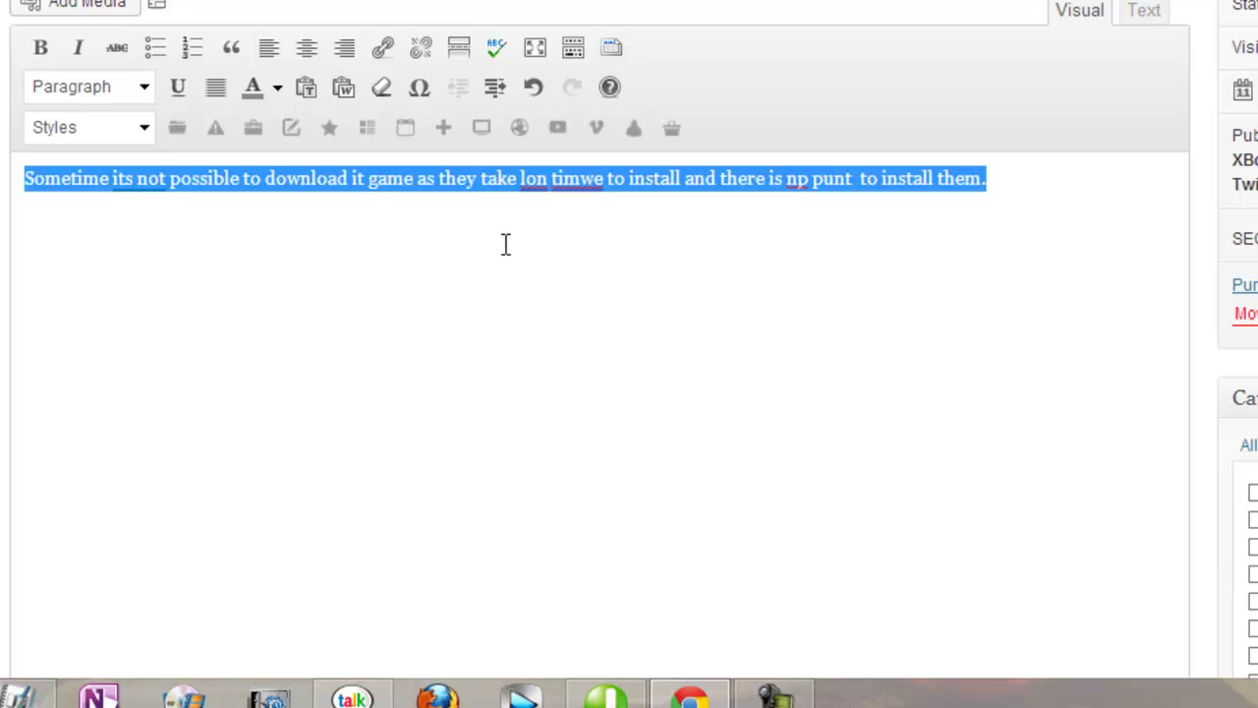
key(ctrl+x)
key(ctrl+v)
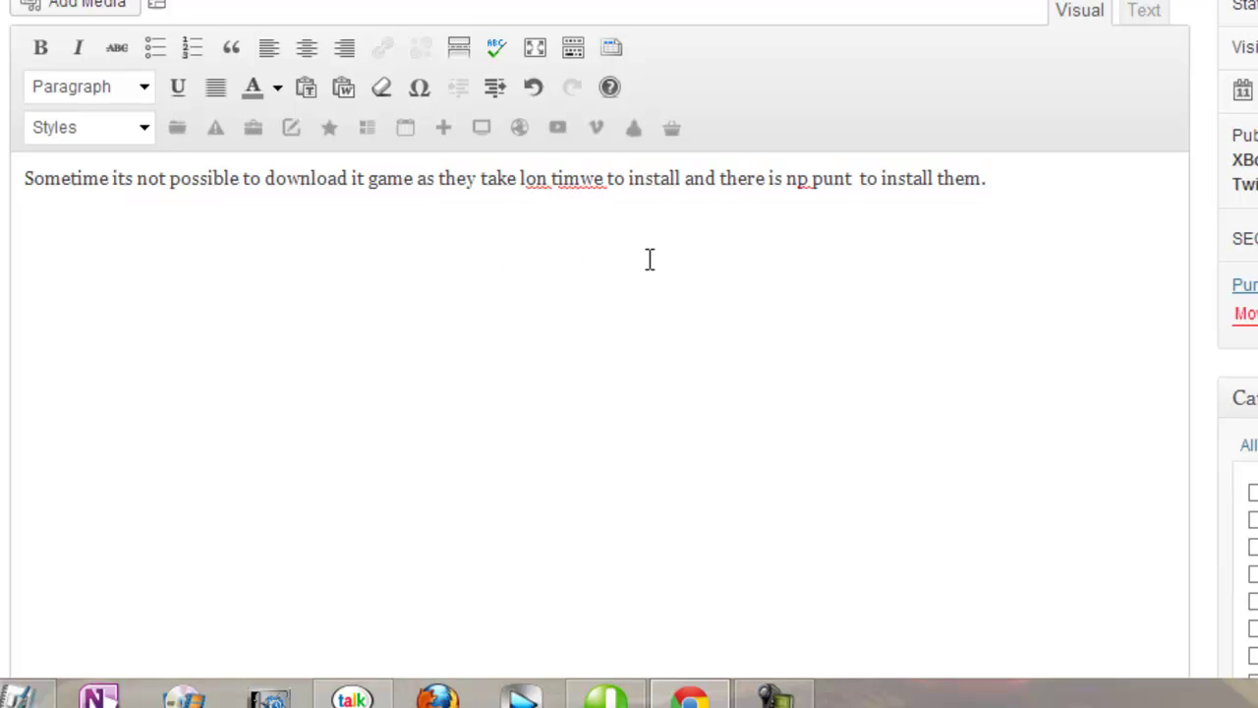
click(650, 260)
right_click(590, 184)
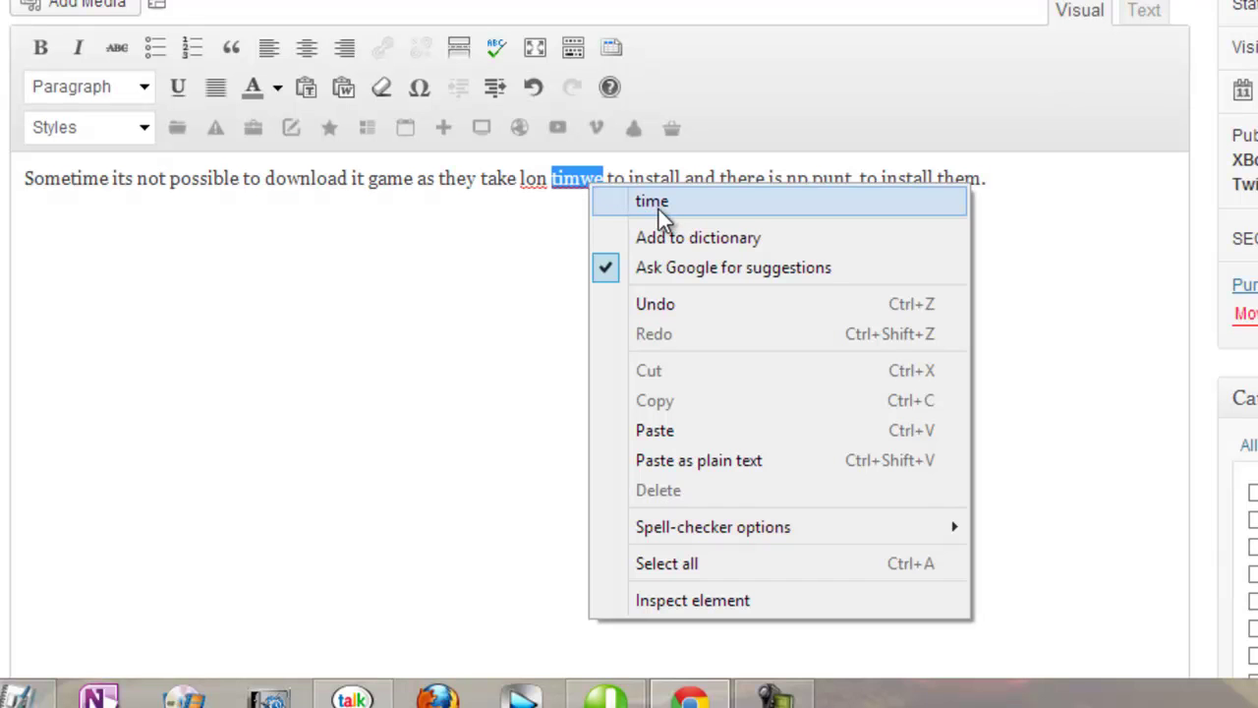
click(393, 269)
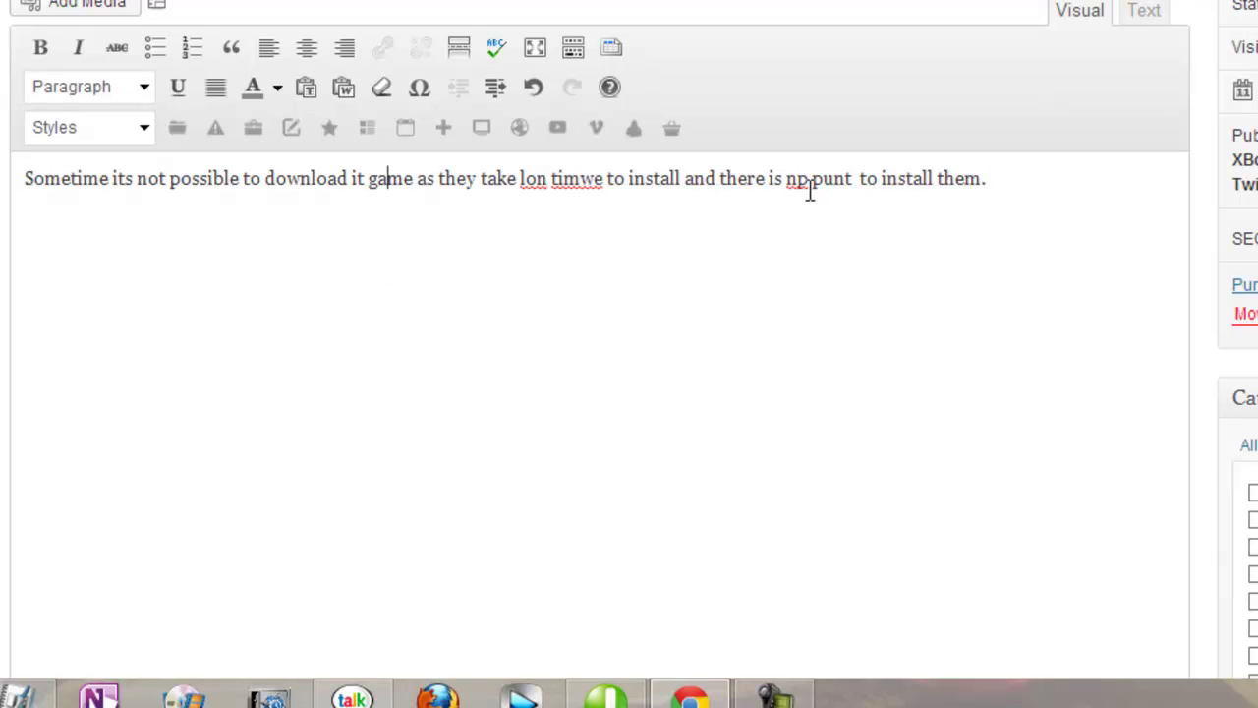
Check suggestions for 'np' before and after rerunning the editor's spell check, leaving it unchanged.
right_click(796, 185)
click(665, 267)
click(493, 48)
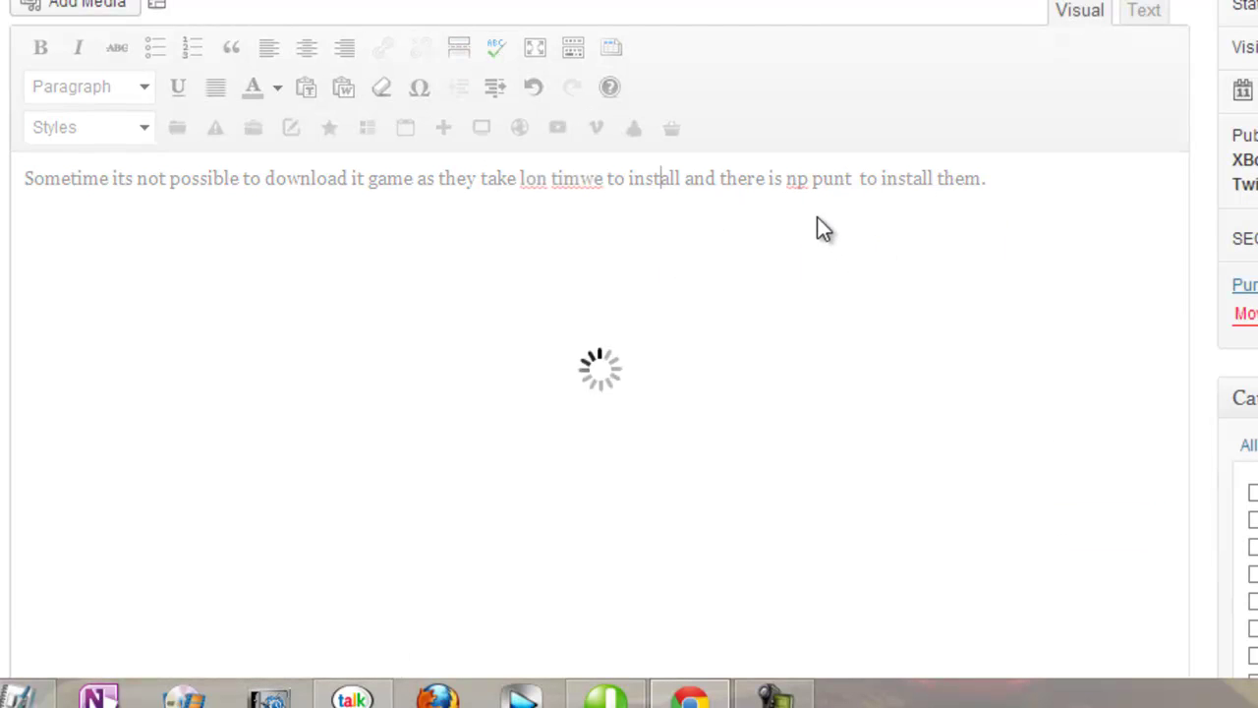
right_click(796, 185)
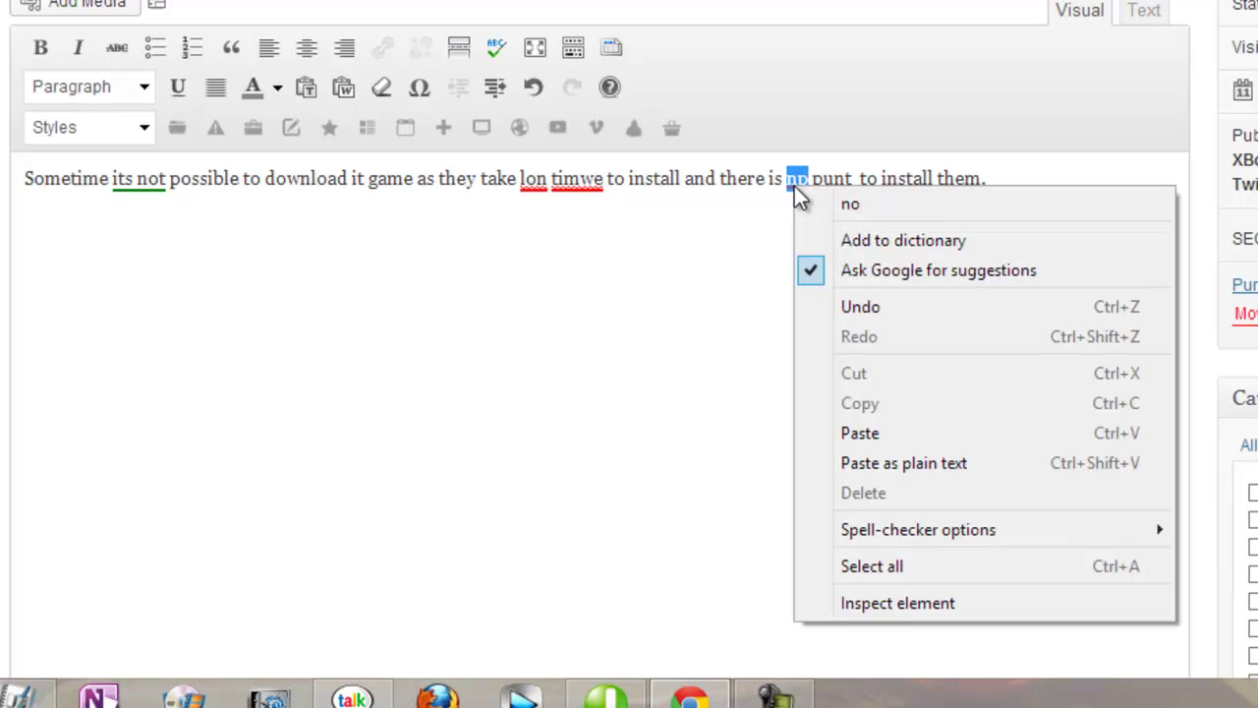
click(725, 269)
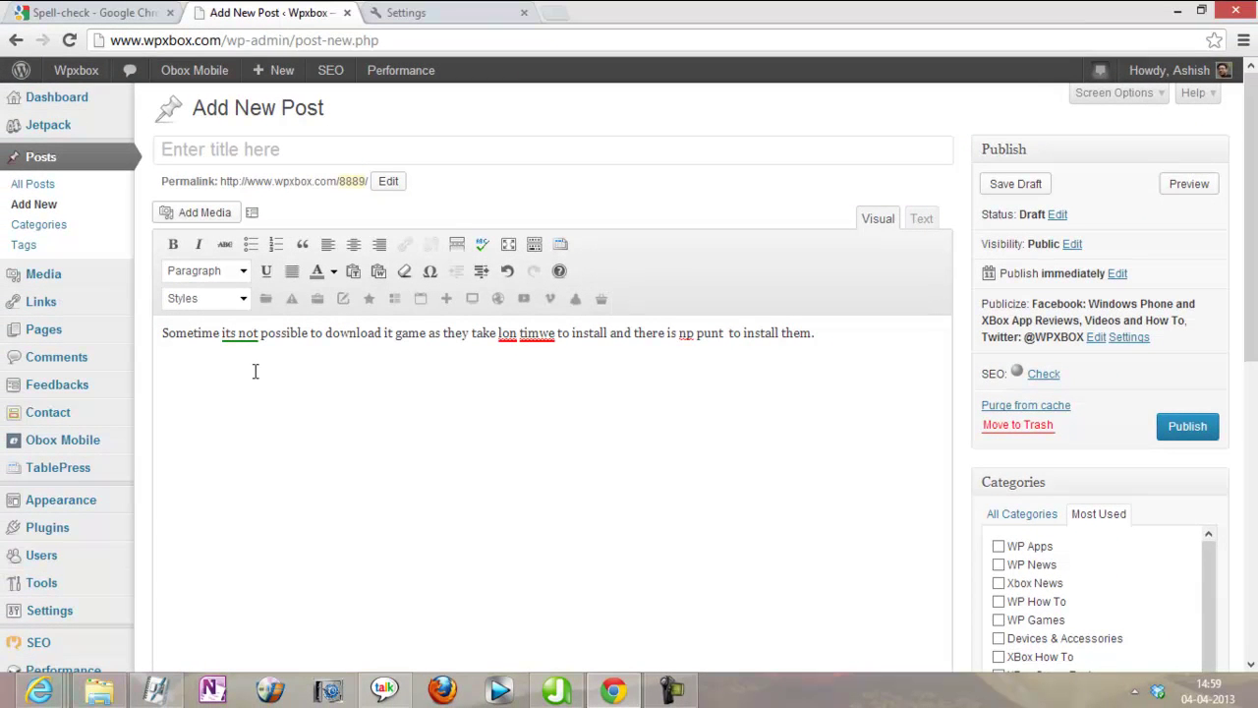
Search Chrome settings for 'Langu' and open Language and input settings.
click(445, 10)
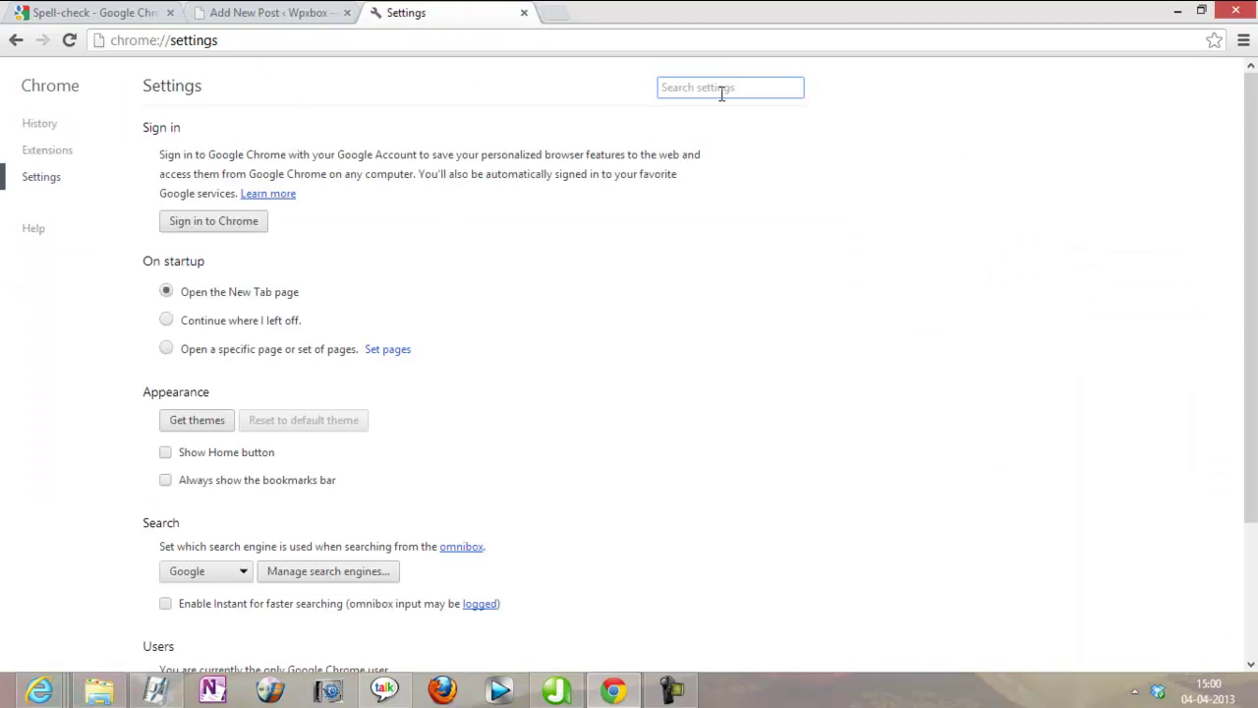
text(Langu)
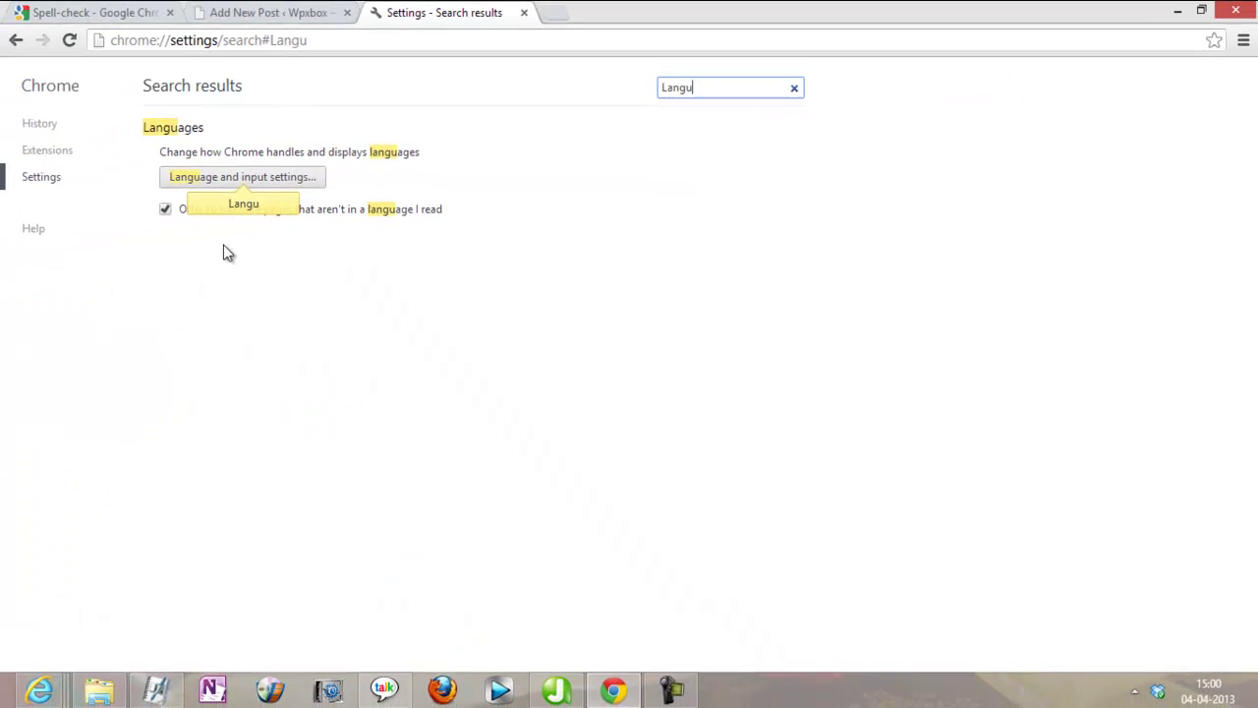
click(236, 180)
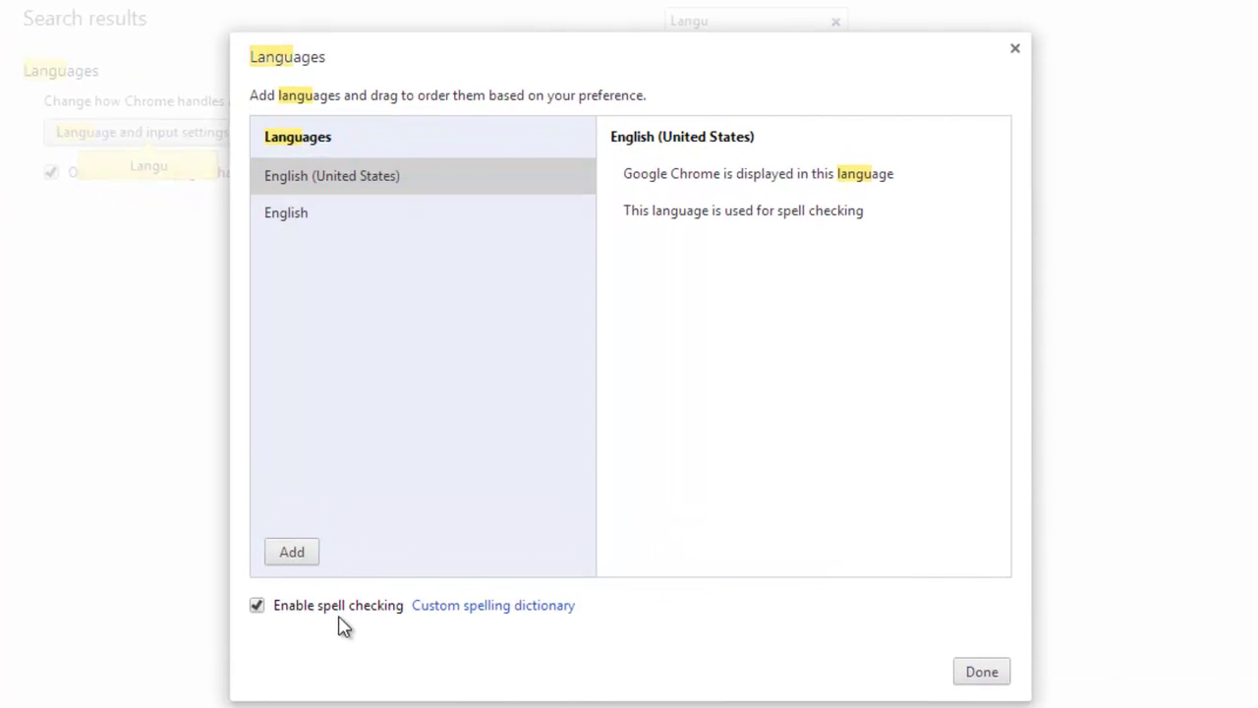
In the custom spelling dictionary, search for Lumia, then add 'Lumia' and 'Lumia 620'.
click(487, 609)
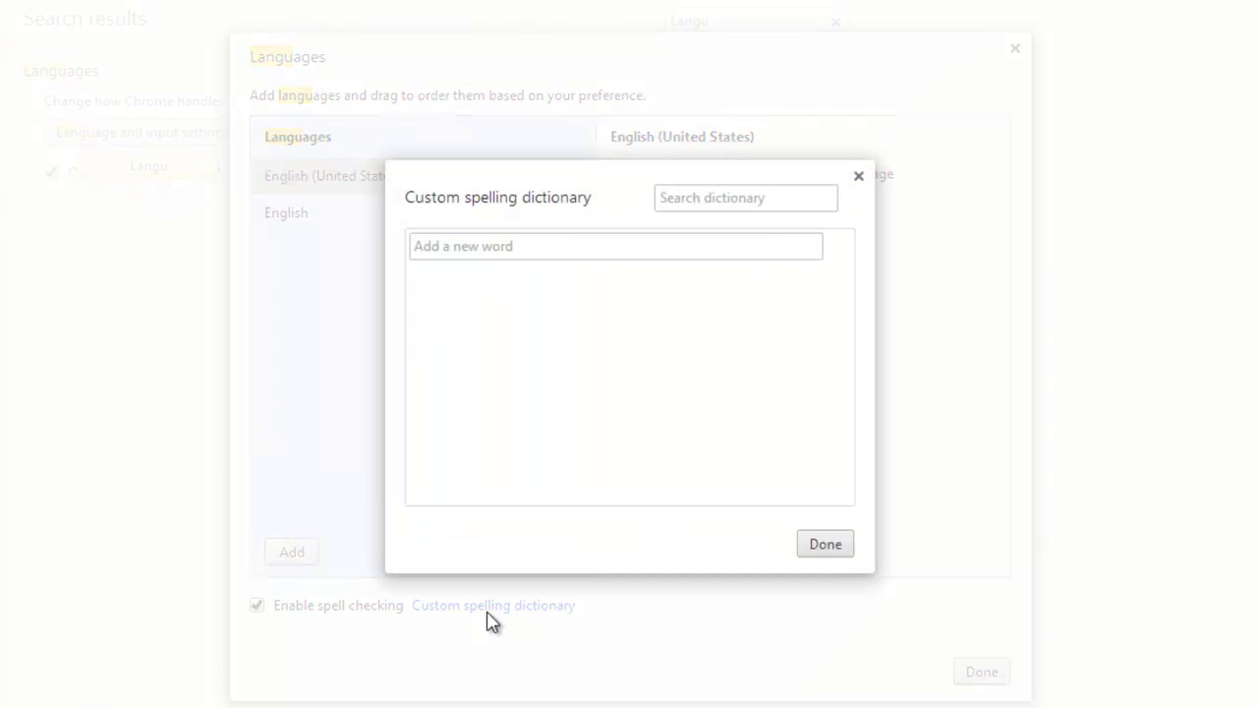
click(753, 204)
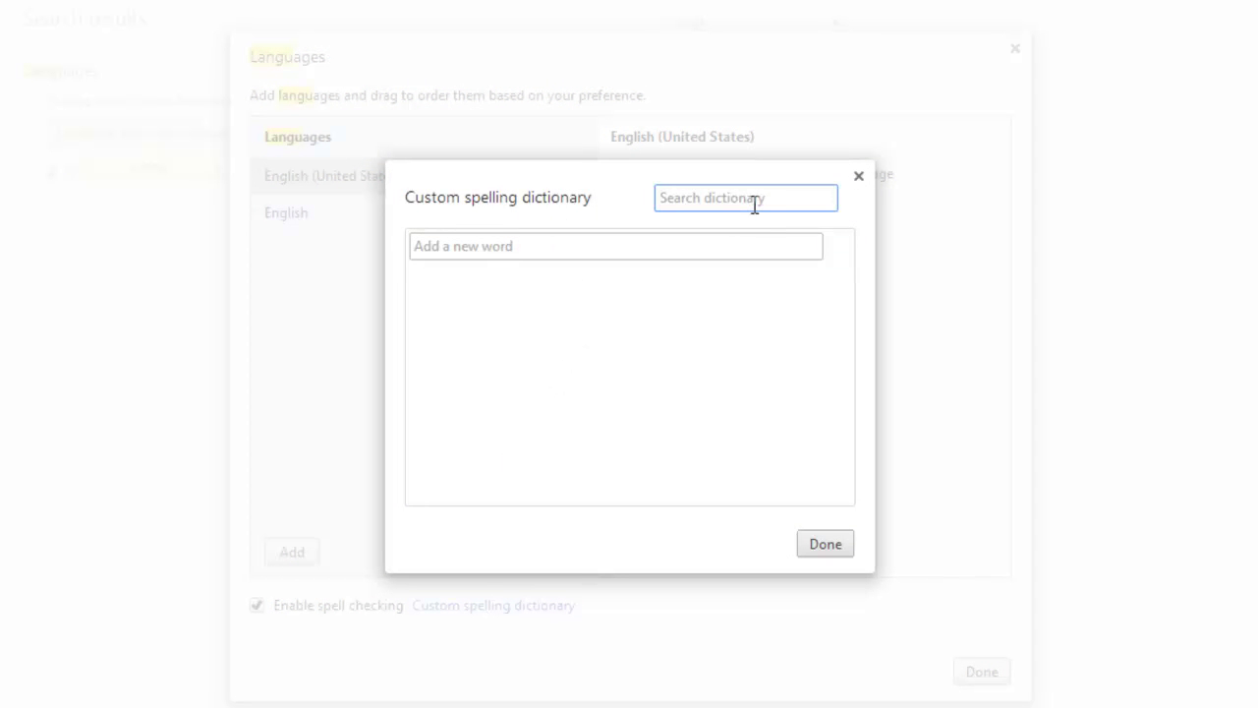
text(Lumia)
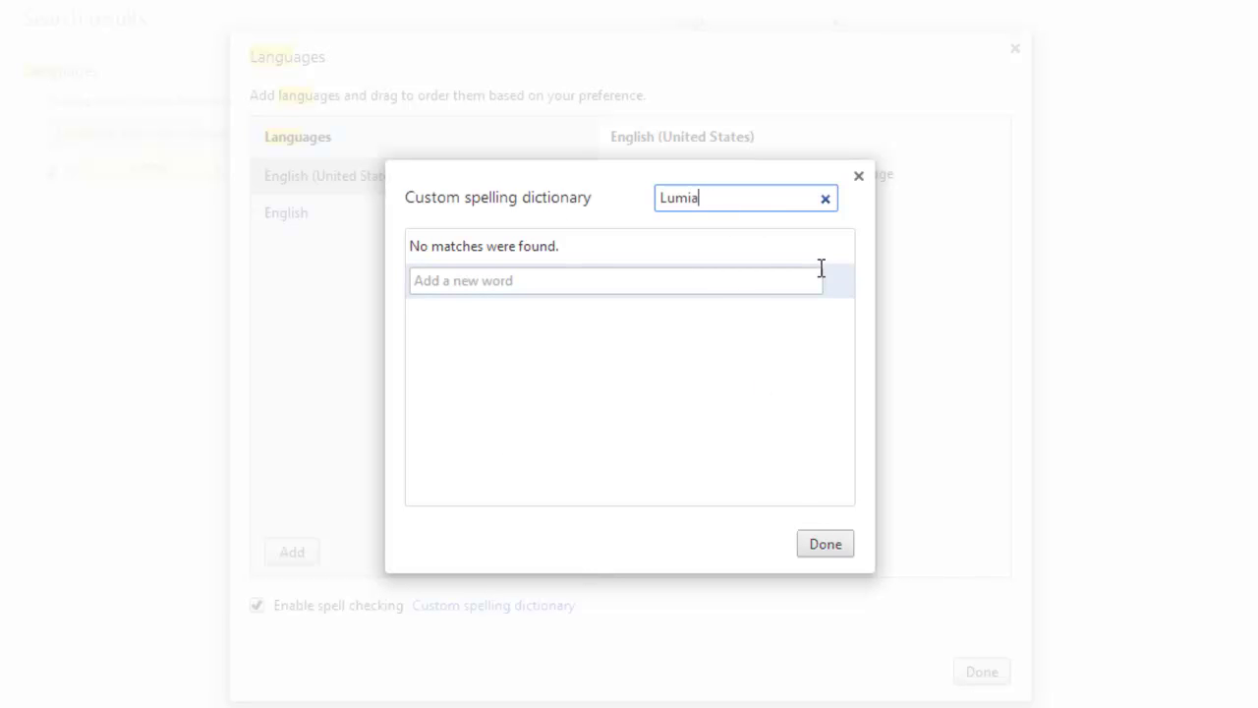
click(755, 285)
text(Lumia)
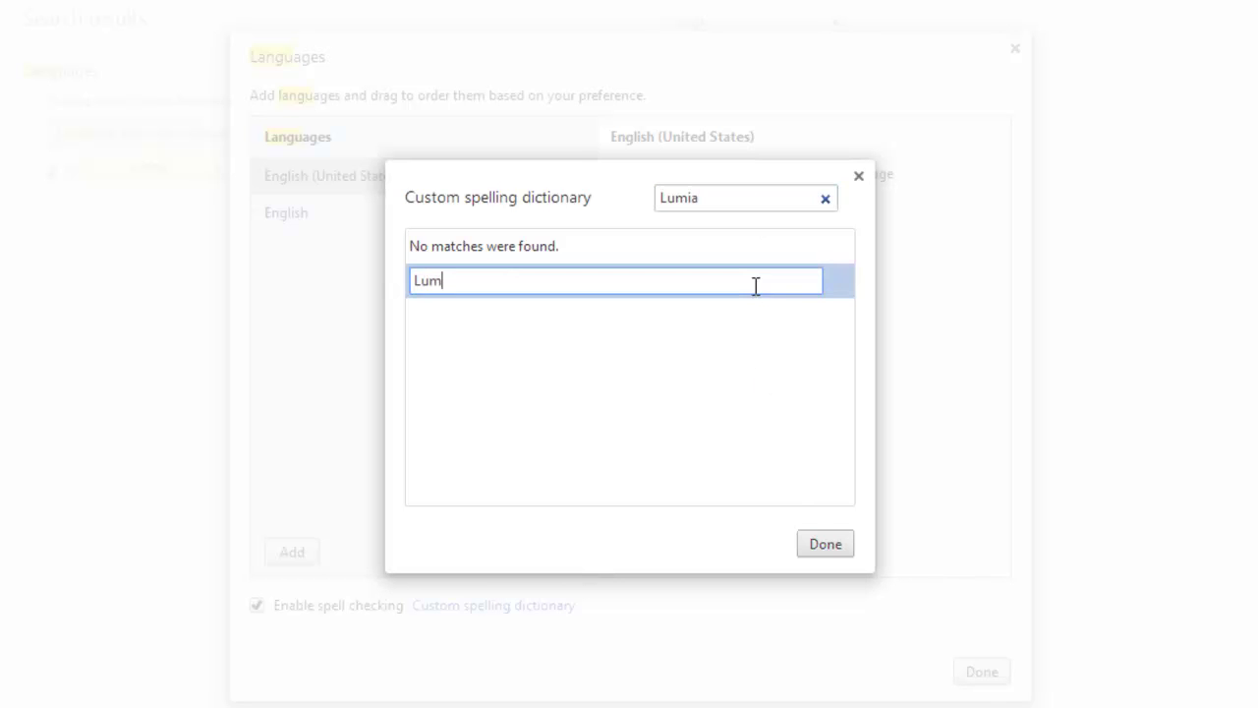
key(Return)
click(682, 286)
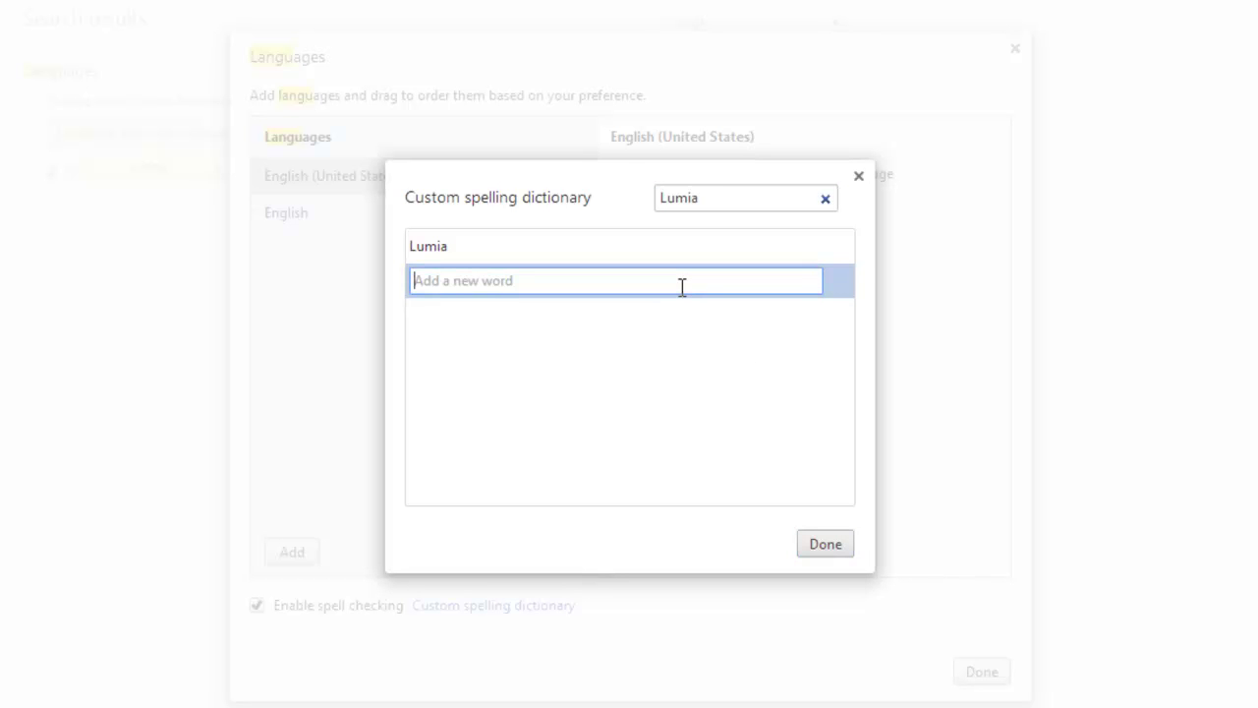
text(Lumia )
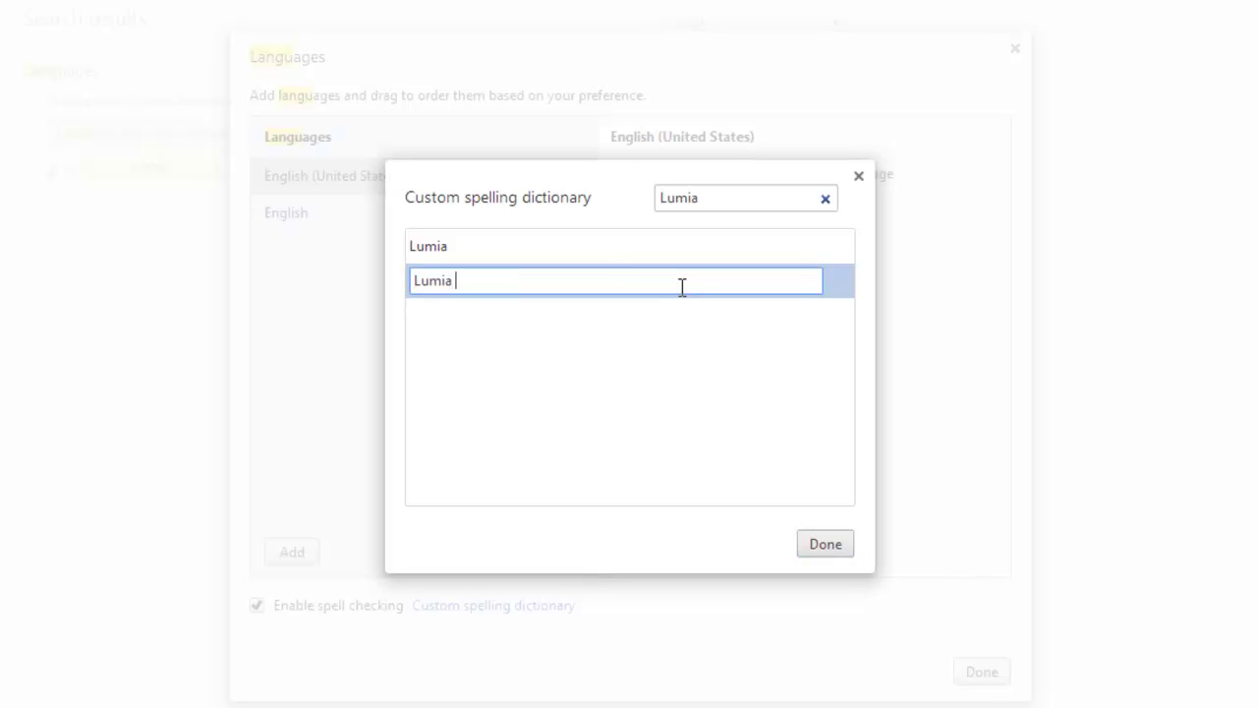
text(620)
key(Return)
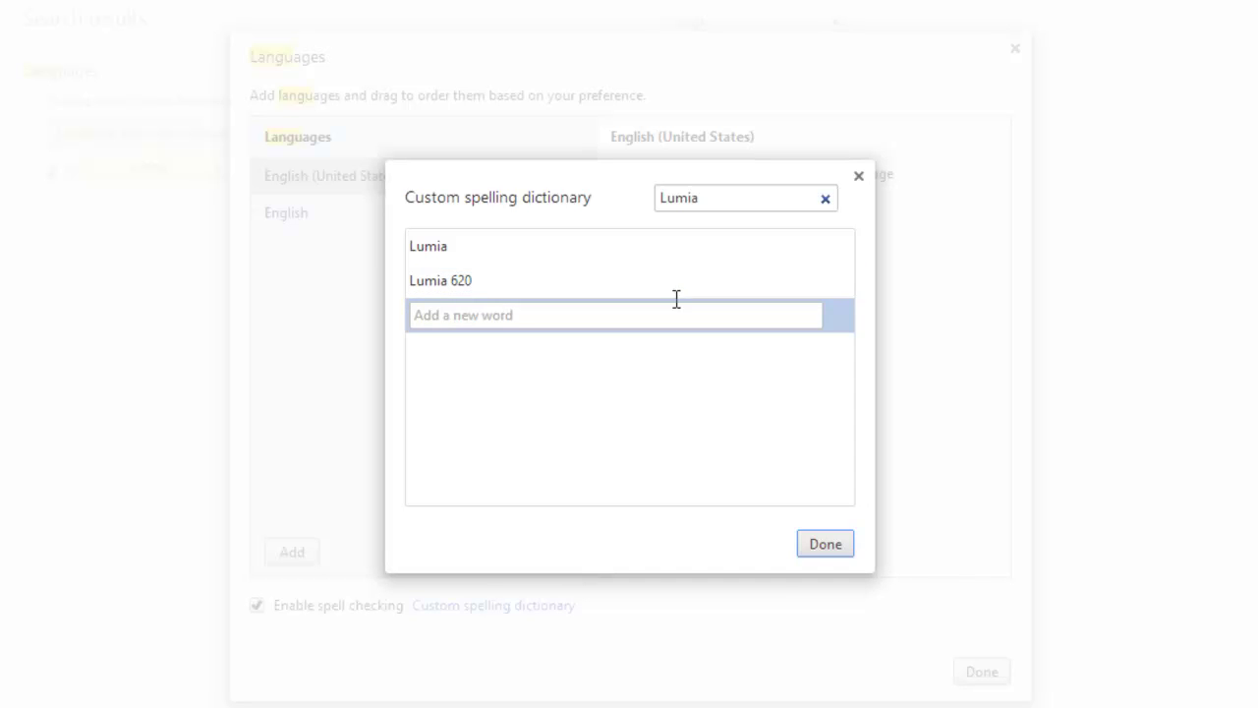
click(826, 543)
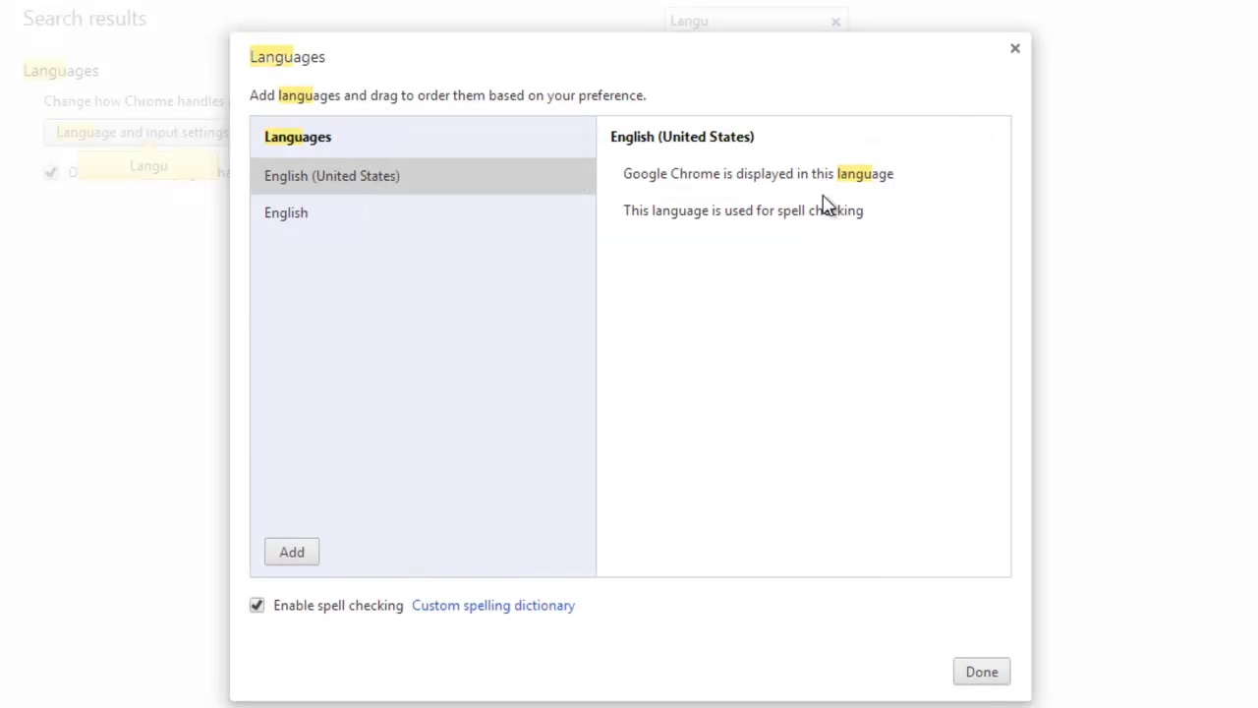
Close the language settings, view Chrome's spell-check help page, and return to the WordPress post.
click(979, 678)
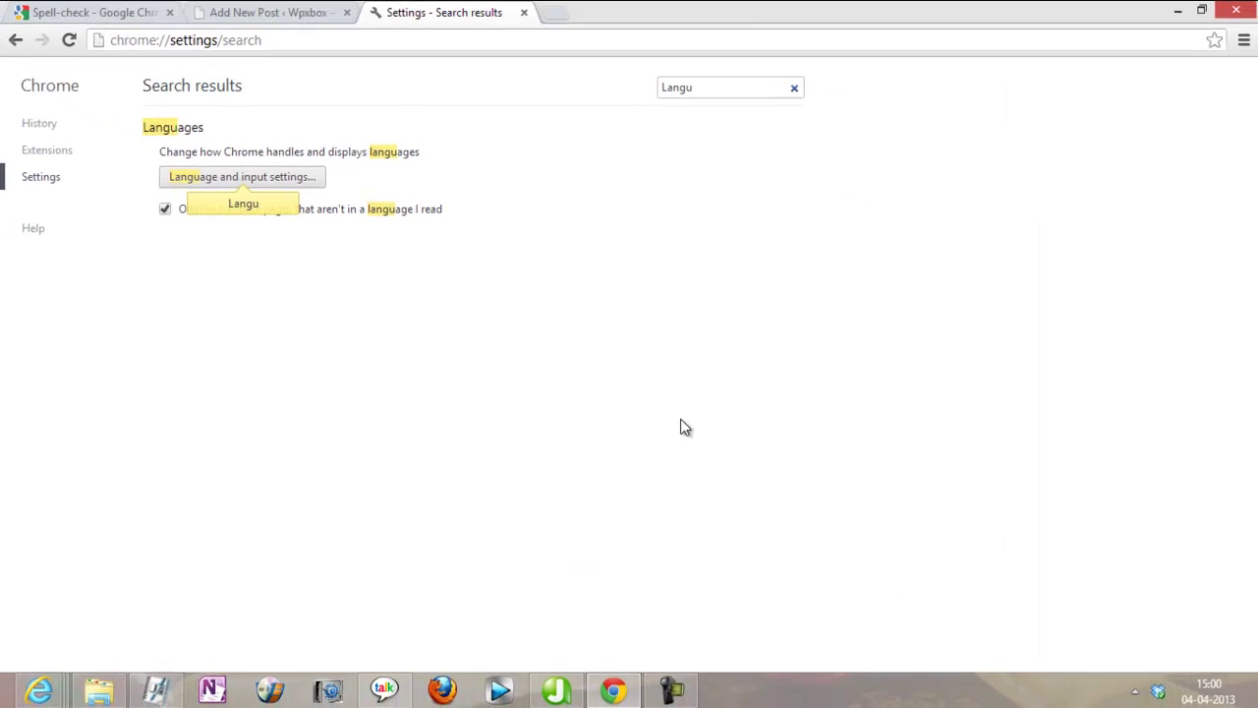
click(247, 12)
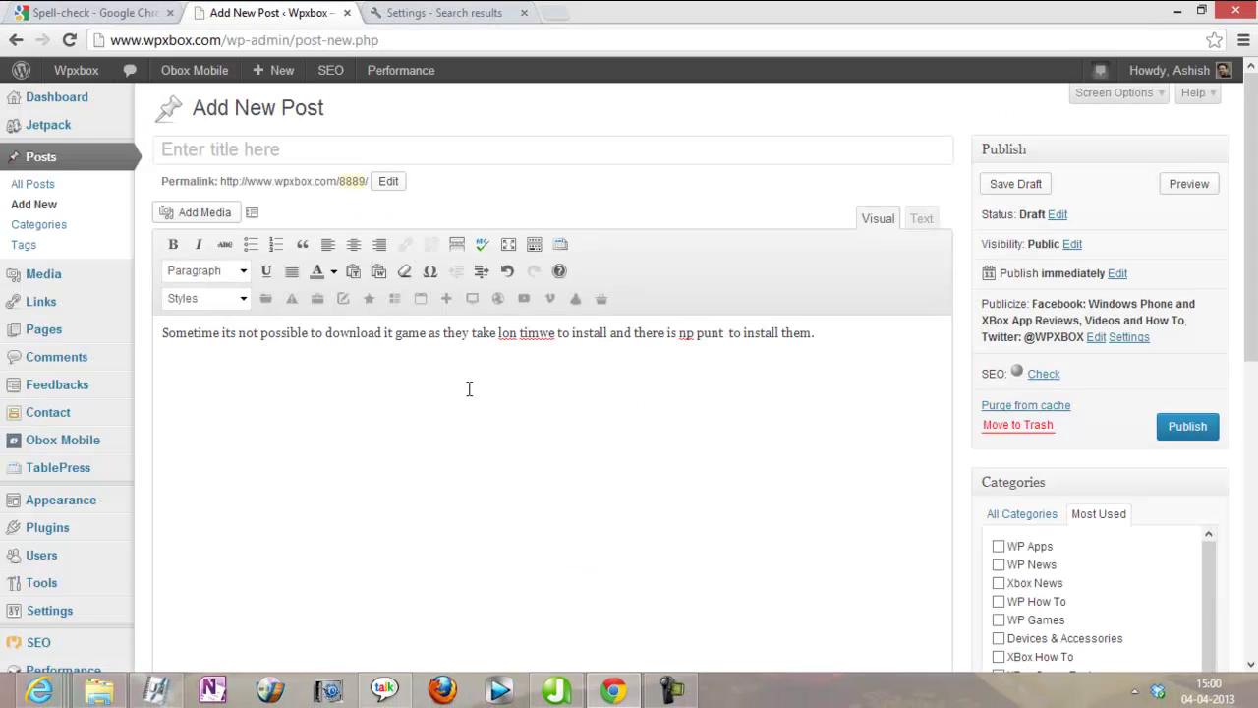
click(469, 12)
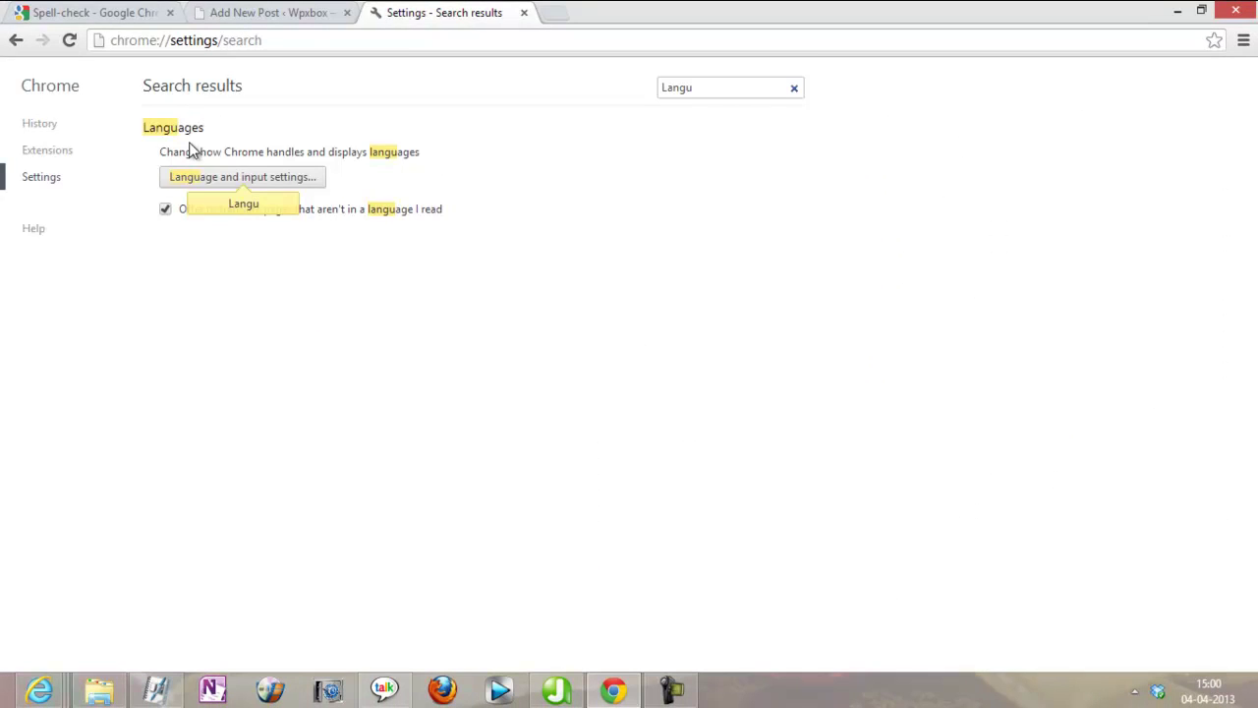
click(124, 8)
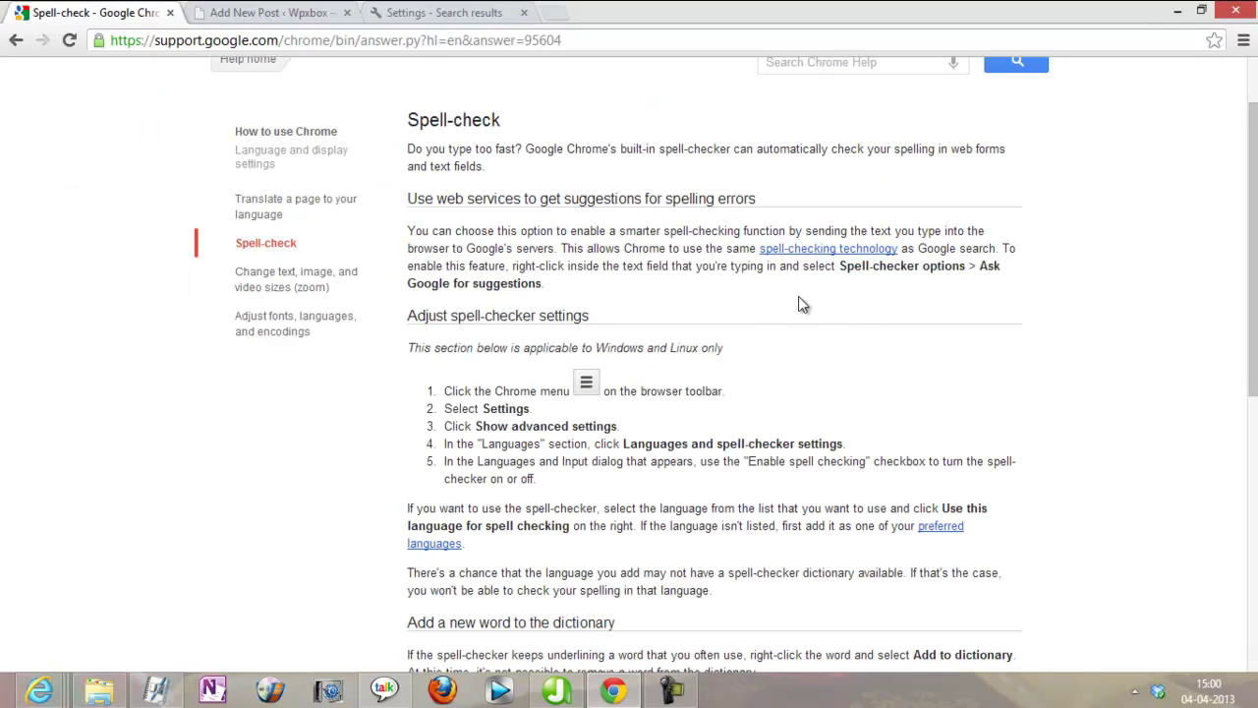
click(285, 16)
Review suggestions for 'timwe' and 'lon', then show Spell-checker options with Ask Google for suggestions.
right_click(532, 338)
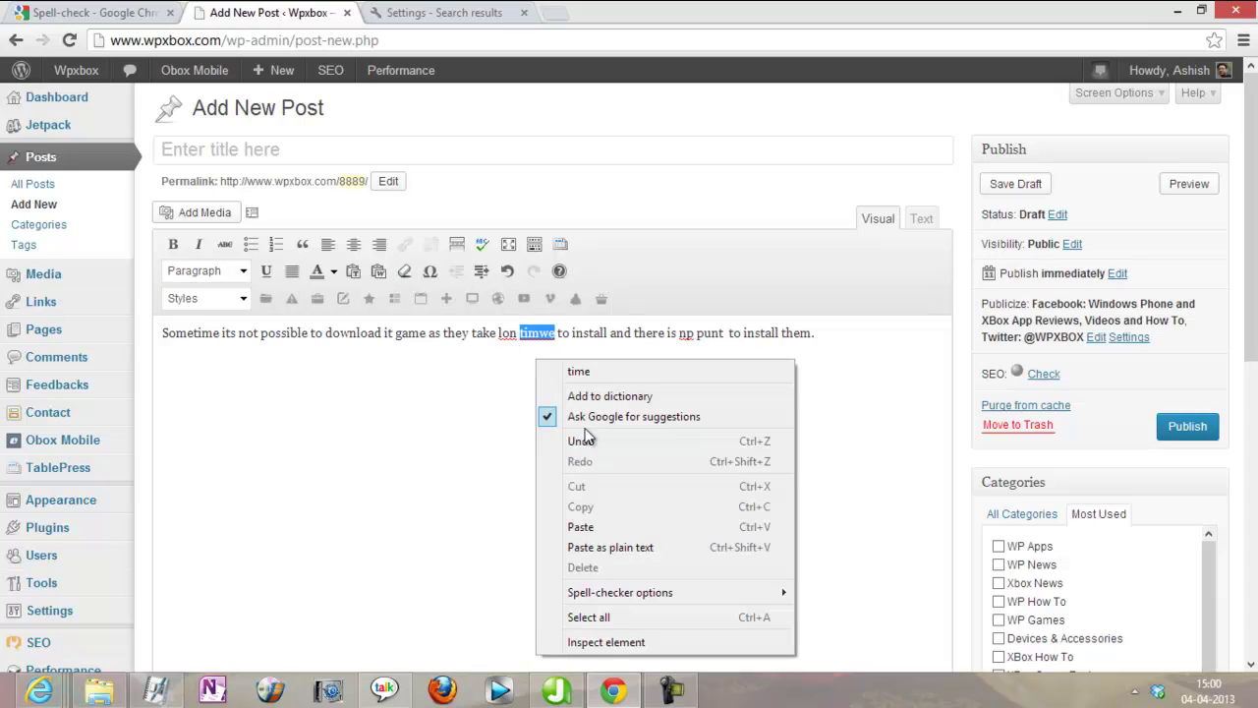
mouse_move(724, 593)
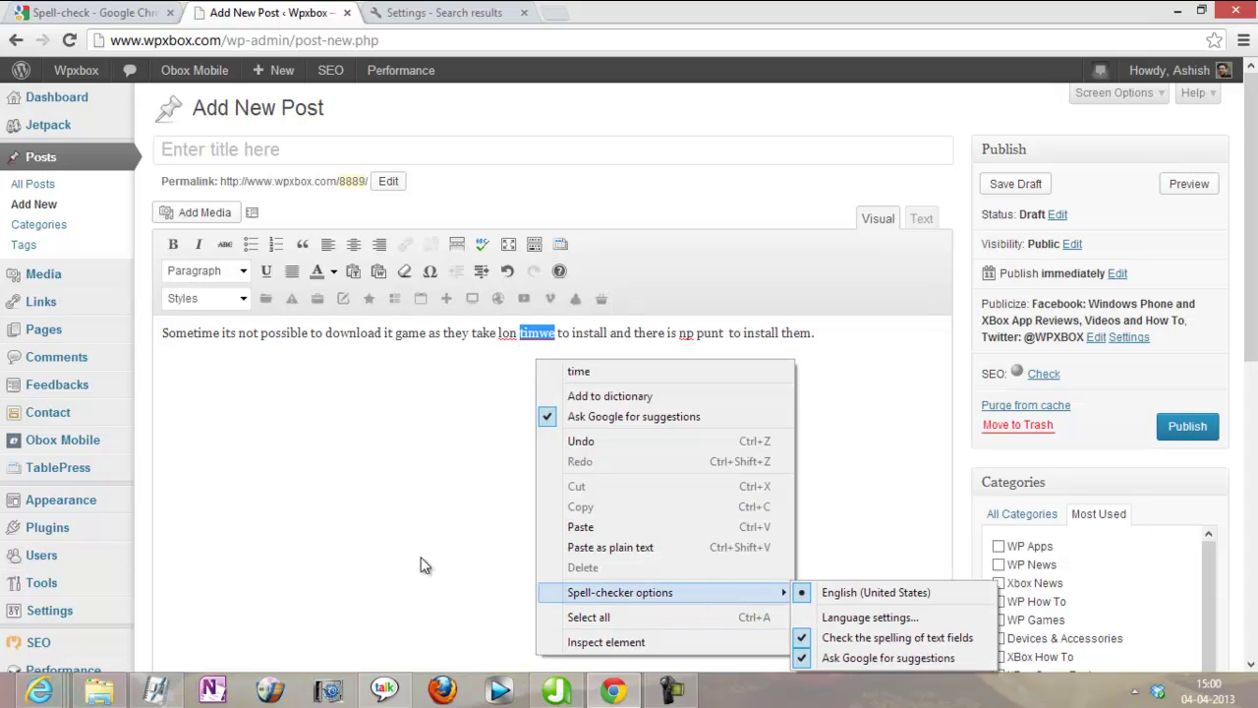
click(360, 415)
click(508, 332)
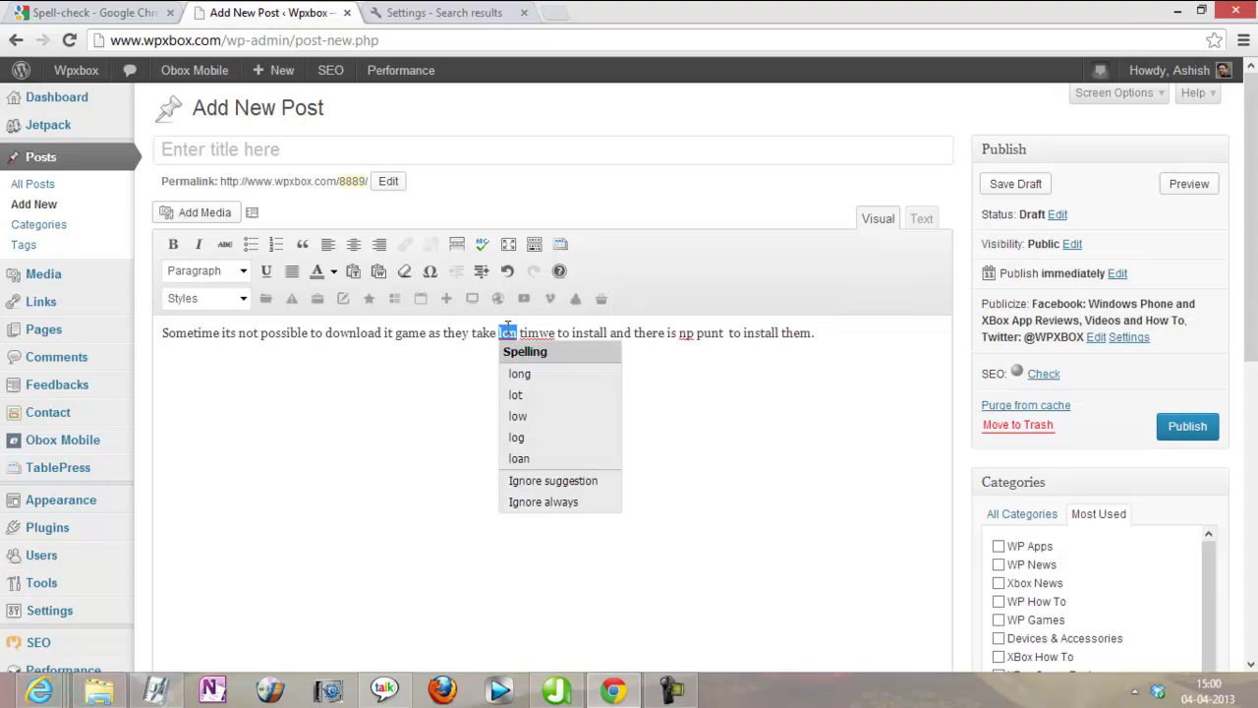
click(409, 447)
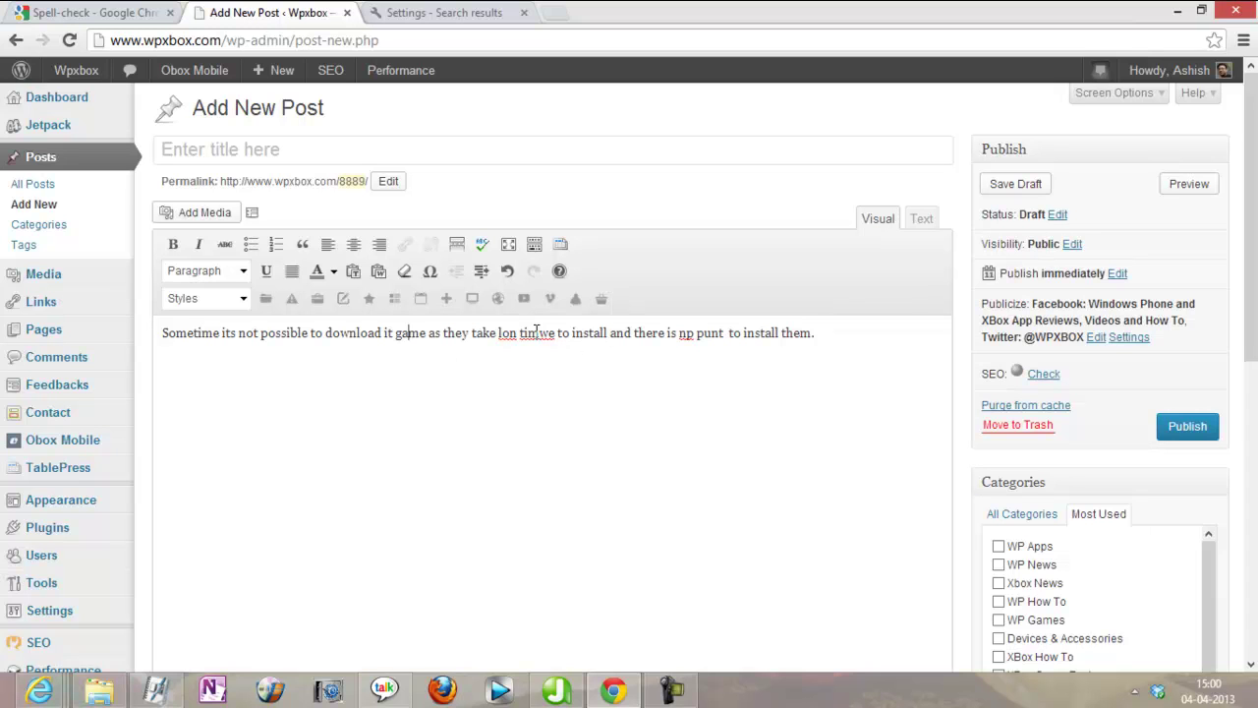
right_click(224, 352)
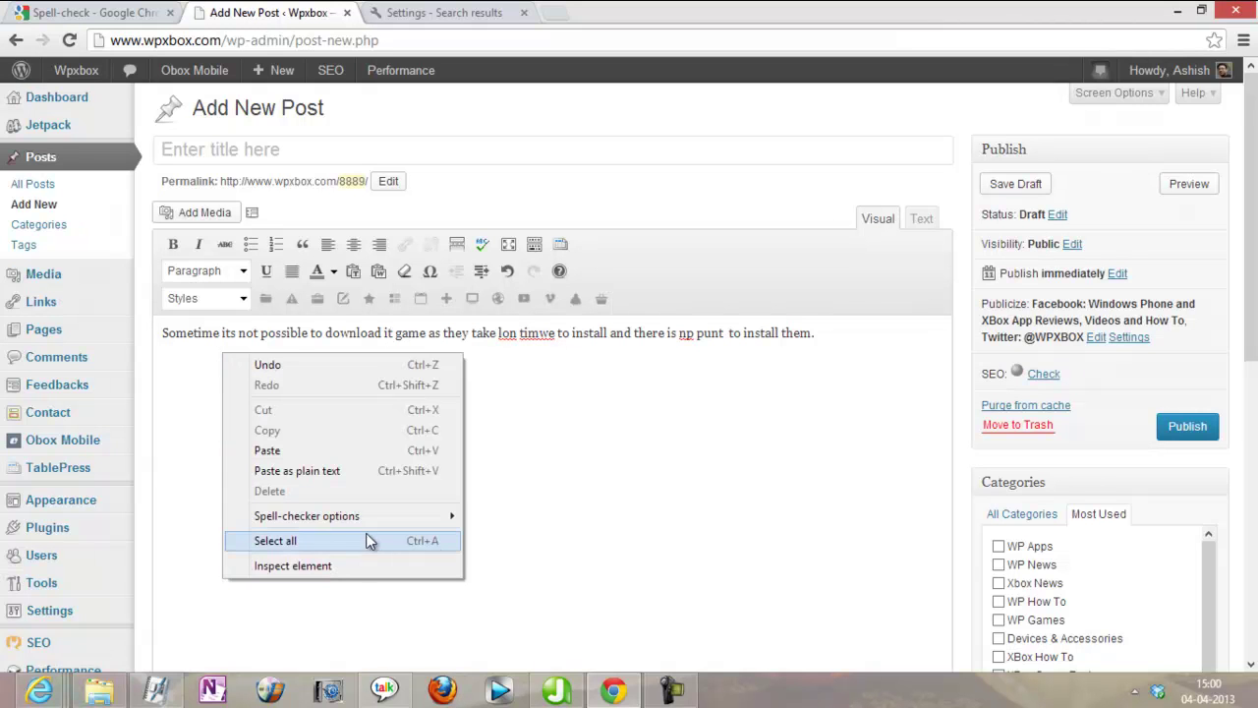
mouse_move(320, 528)
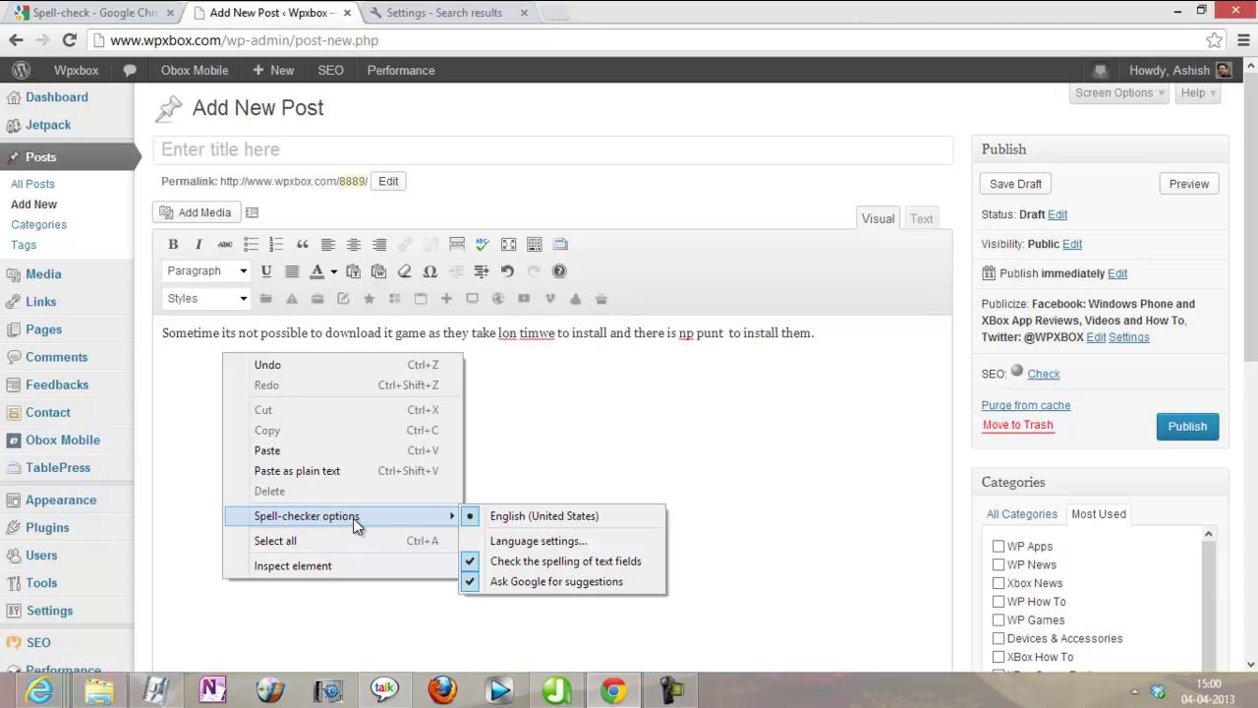